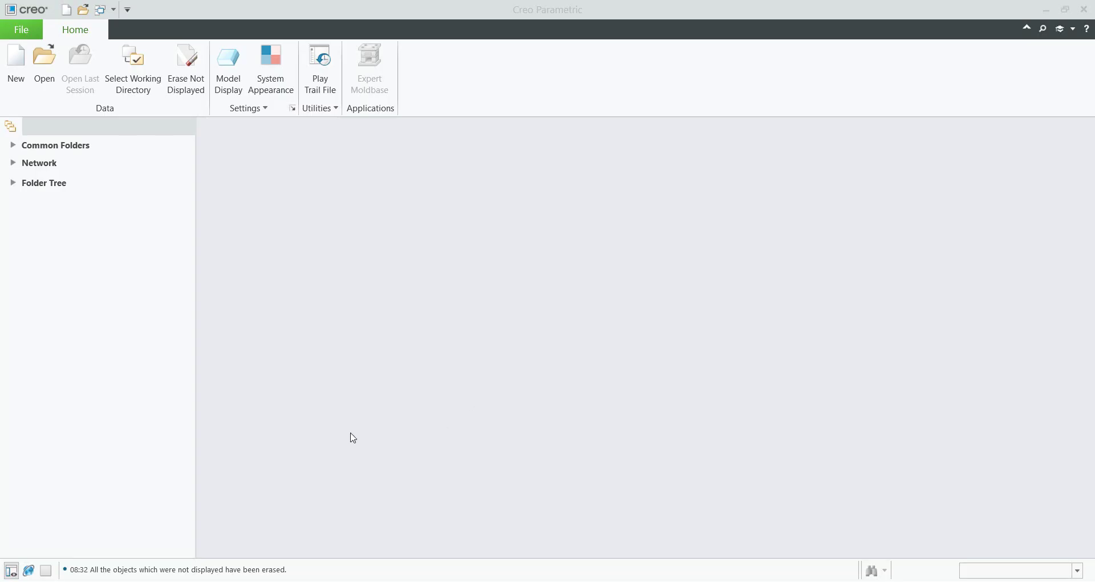
Step: Create a new Part/Solid file named gear2 using the default template
click(16, 63)
text(gear2)
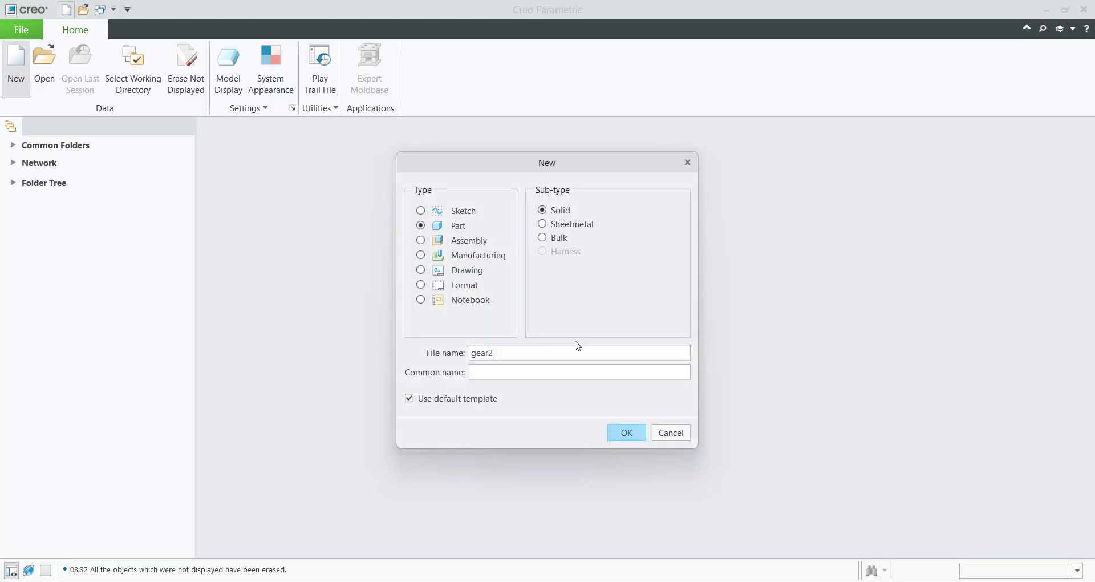
key(Return)
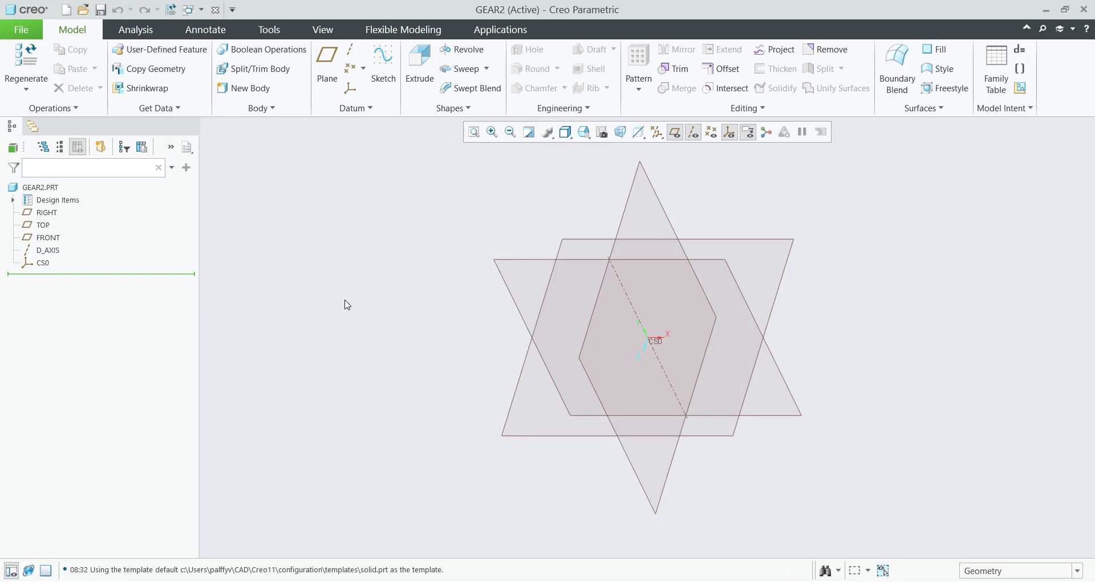
Step: Load spur_gear.gph from configuration > groups as a user-defined feature, accepting default insertion options
click(160, 52)
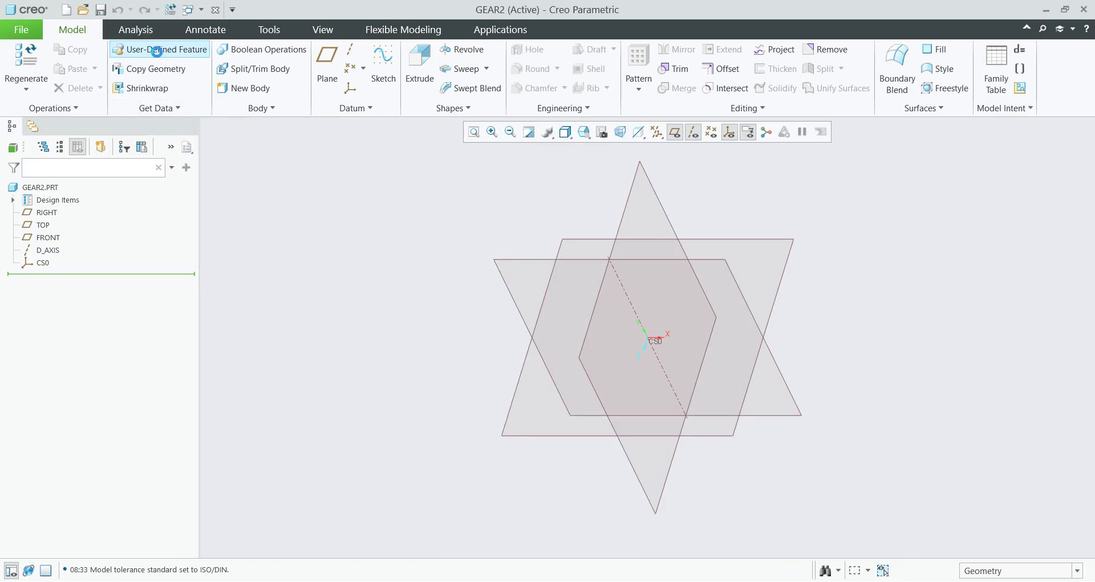
double_click(440, 210)
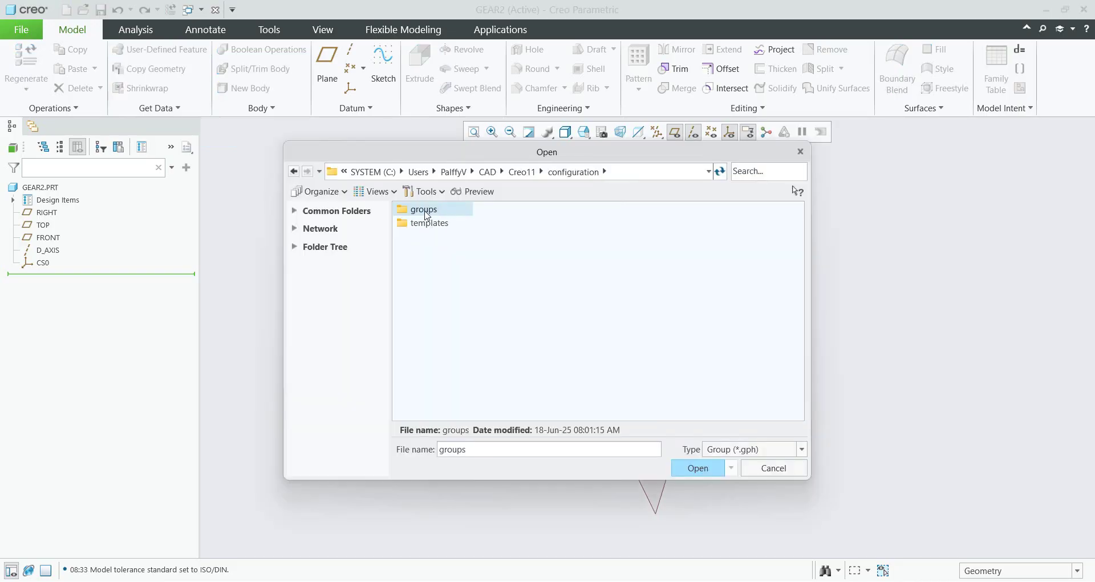
double_click(426, 214)
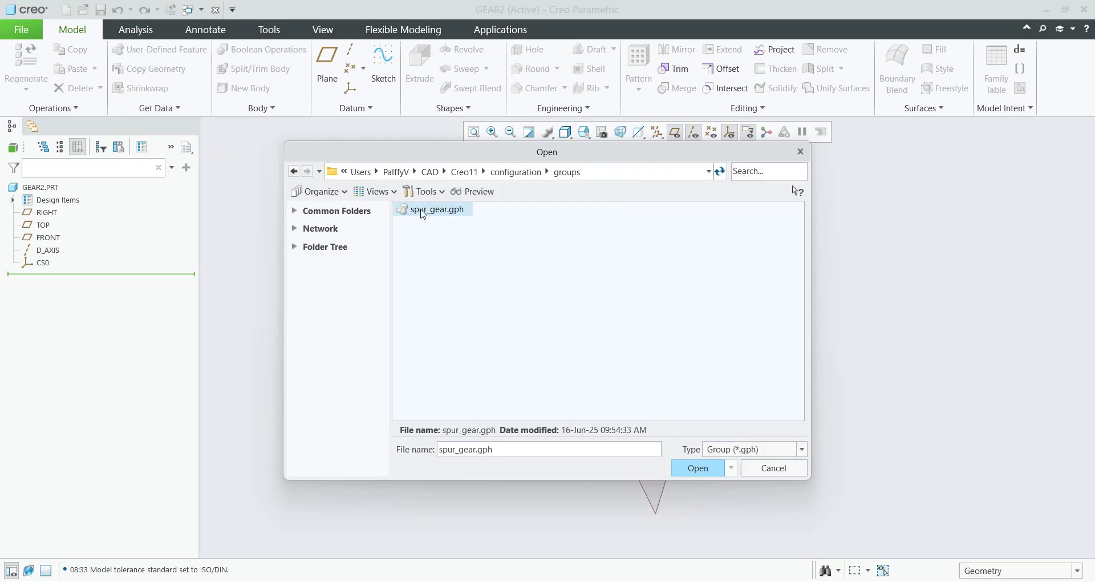
click(697, 468)
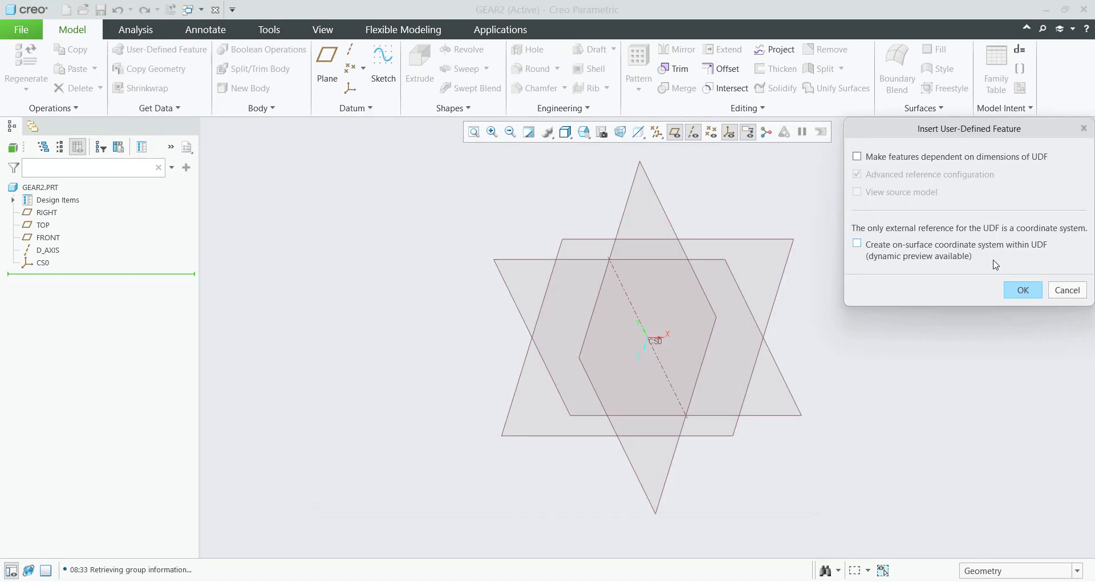
click(1017, 291)
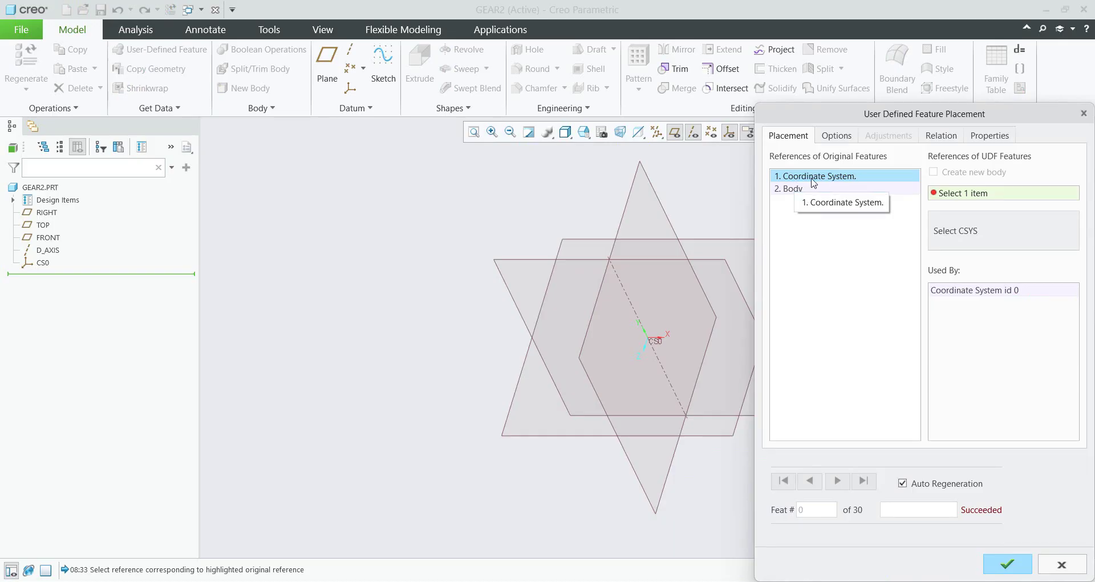
Step: Hide datum planes and axes, place the gear on CS0, and list its M, Z, WIDTH dimensions
click(675, 132)
click(693, 132)
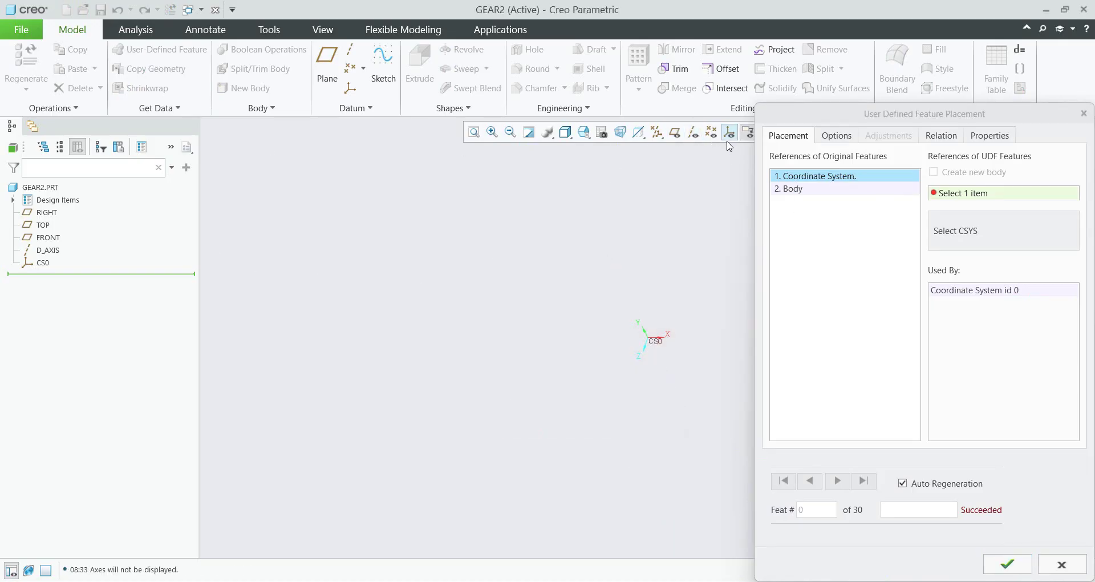
click(45, 263)
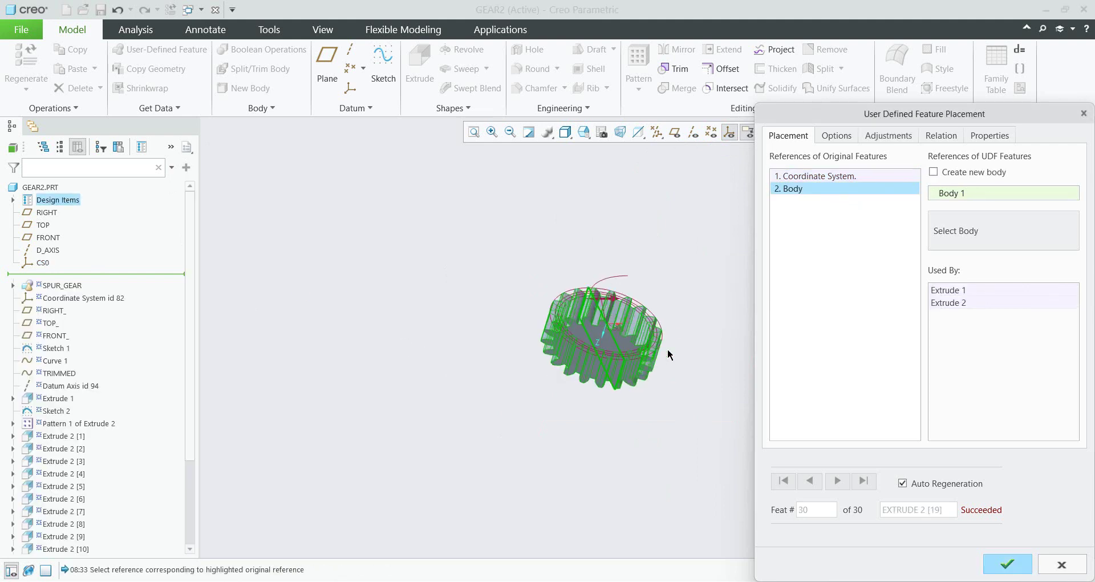
middle_drag(576, 362, 519, 342)
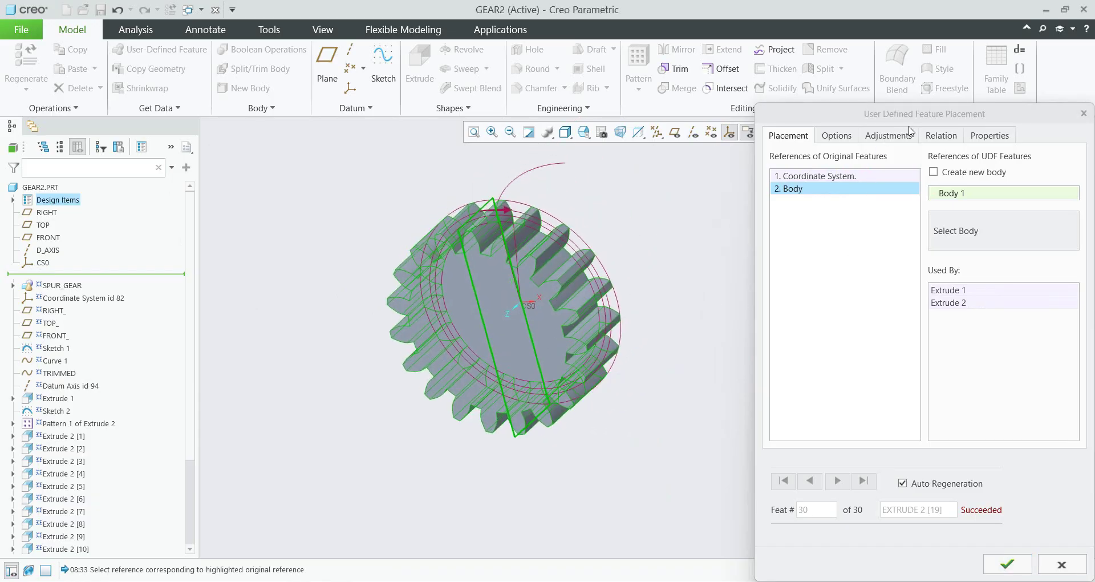
click(937, 140)
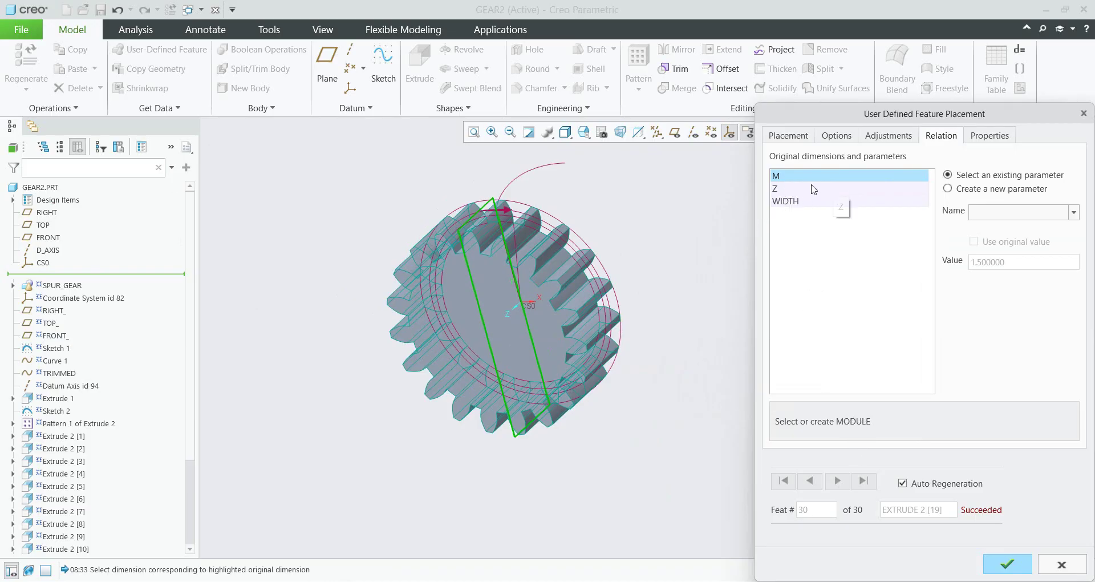
Step: Turn the M, Z and WIDTH dimensions into new part parameters
click(788, 189)
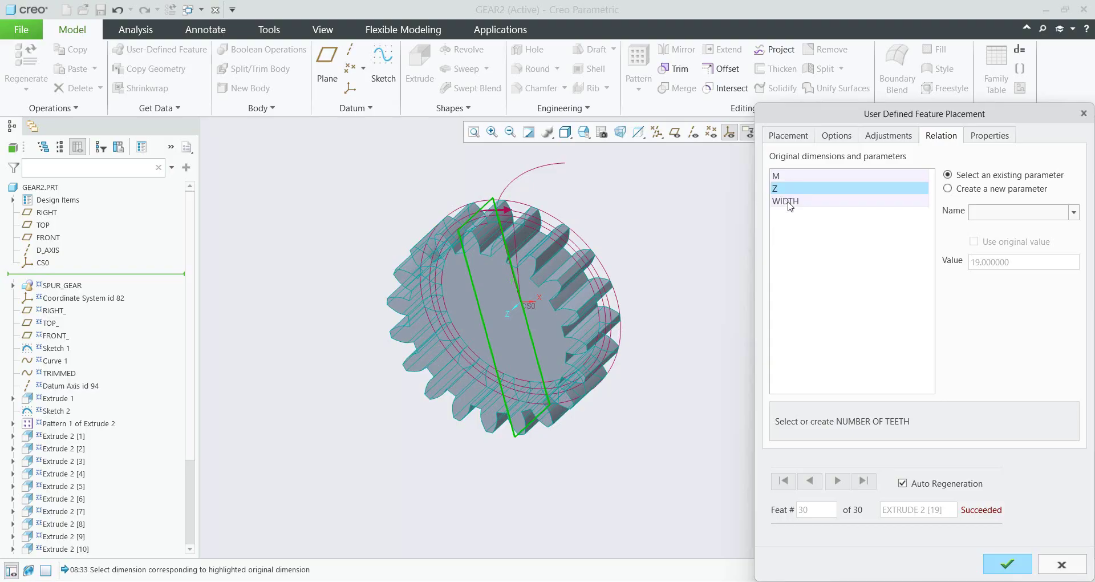
click(789, 203)
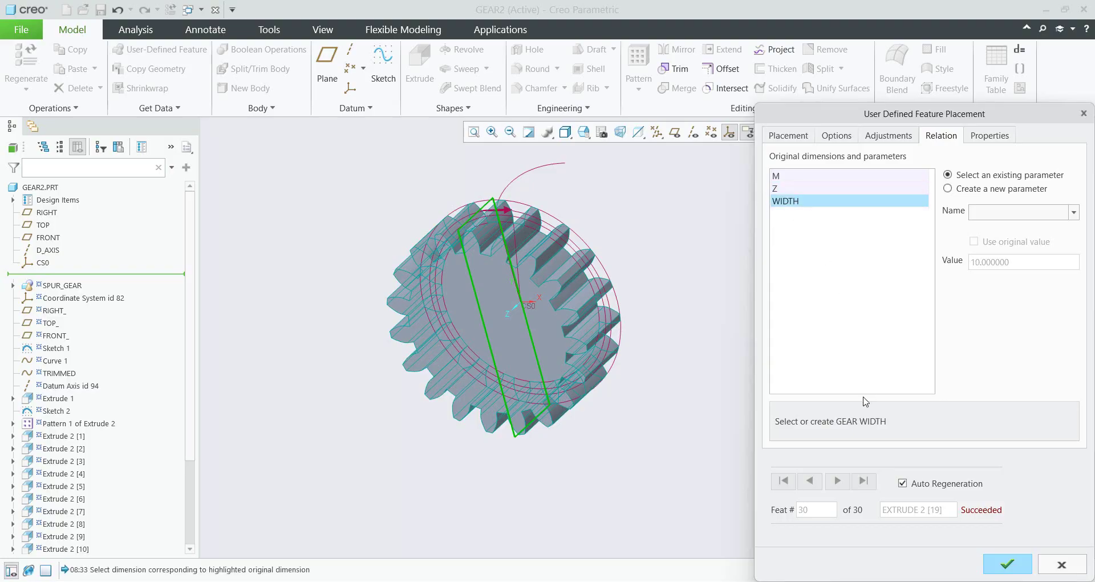
click(785, 178)
click(948, 188)
click(776, 190)
click(947, 189)
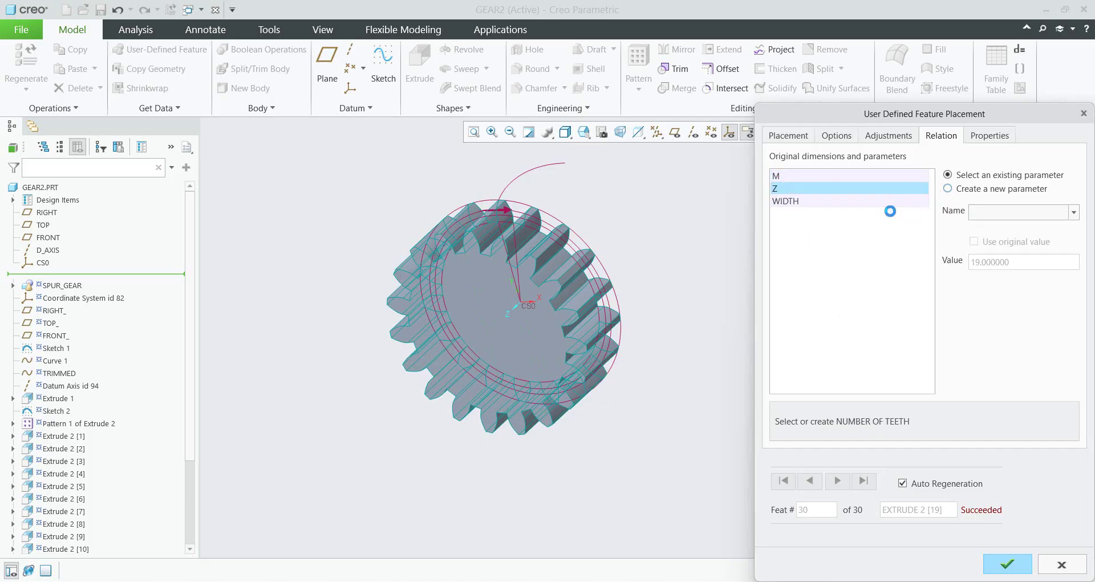
click(786, 202)
click(948, 188)
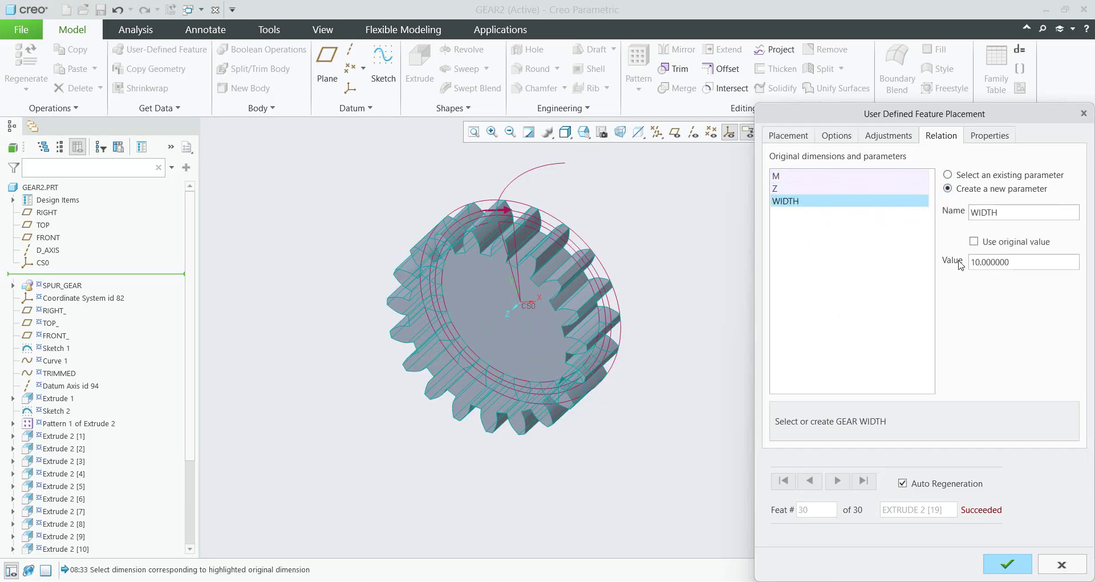
Step: Set WIDTH to 15 and the teeth count Z to 26
double_click(983, 263)
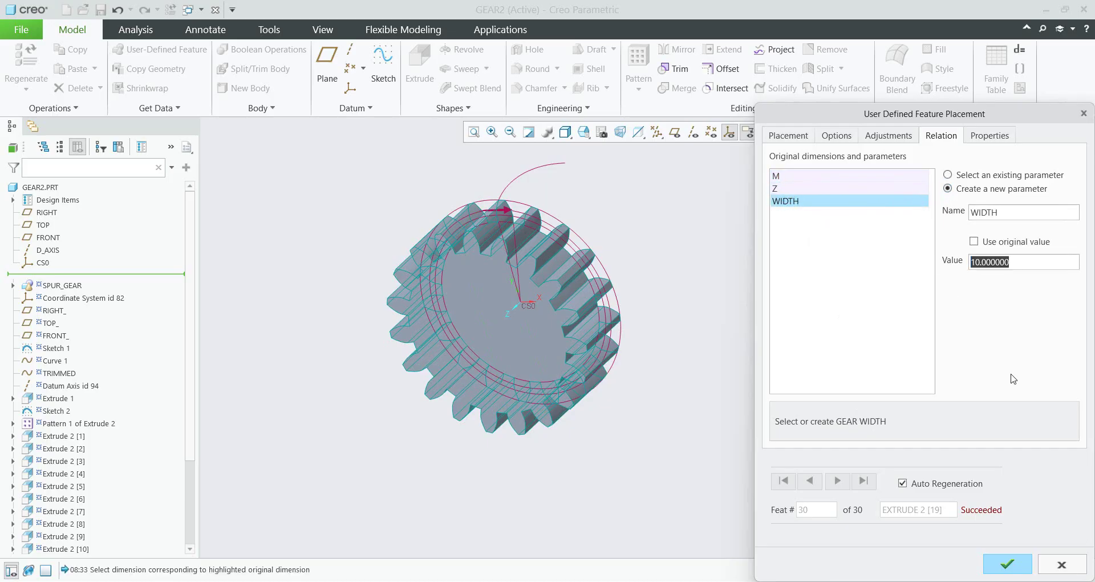
text(15)
key(Return)
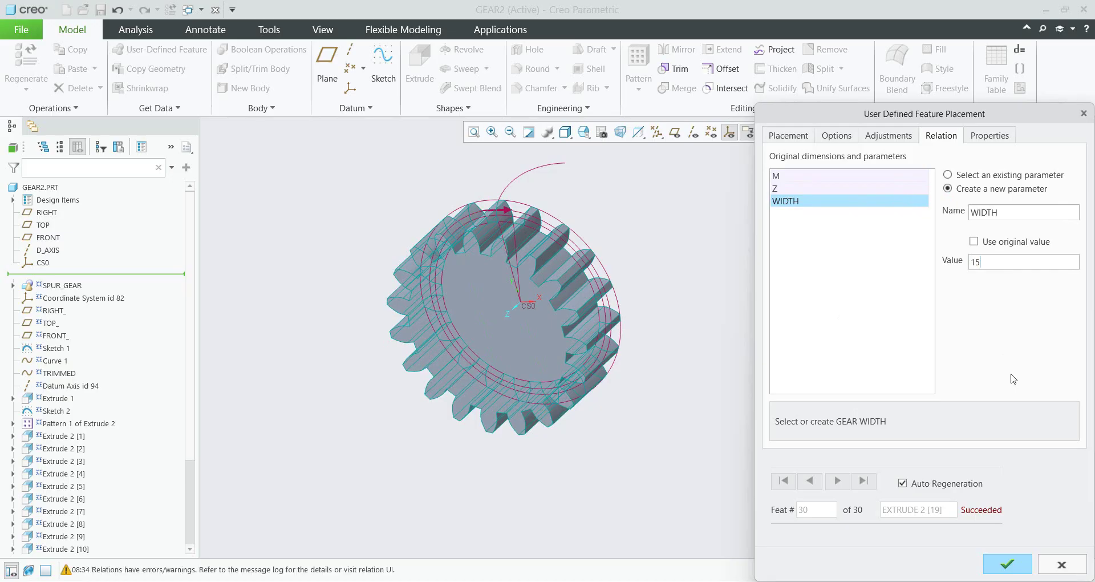
click(793, 187)
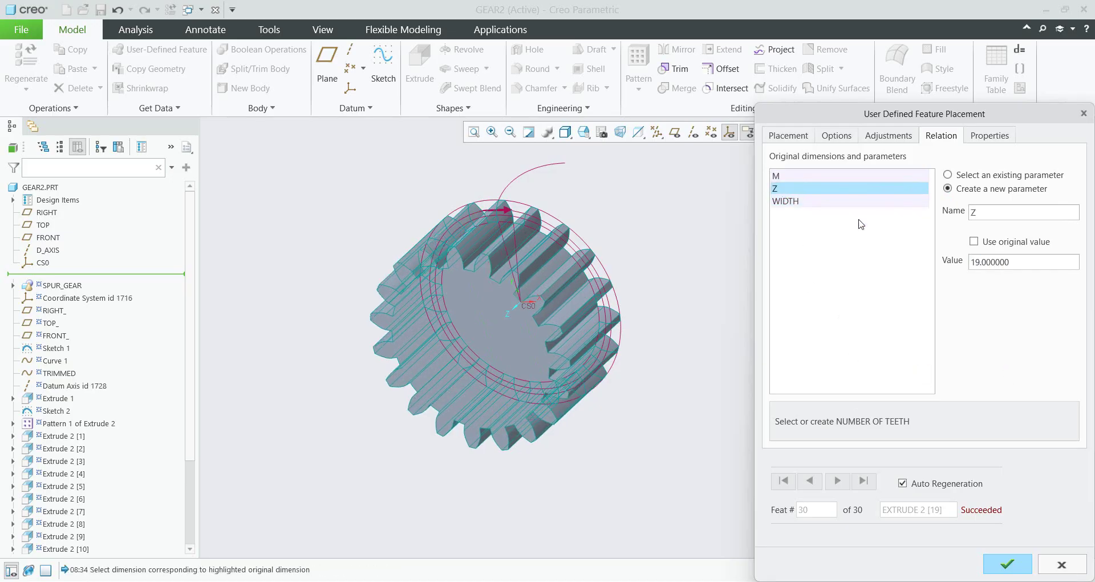
double_click(983, 262)
text(26)
key(Return)
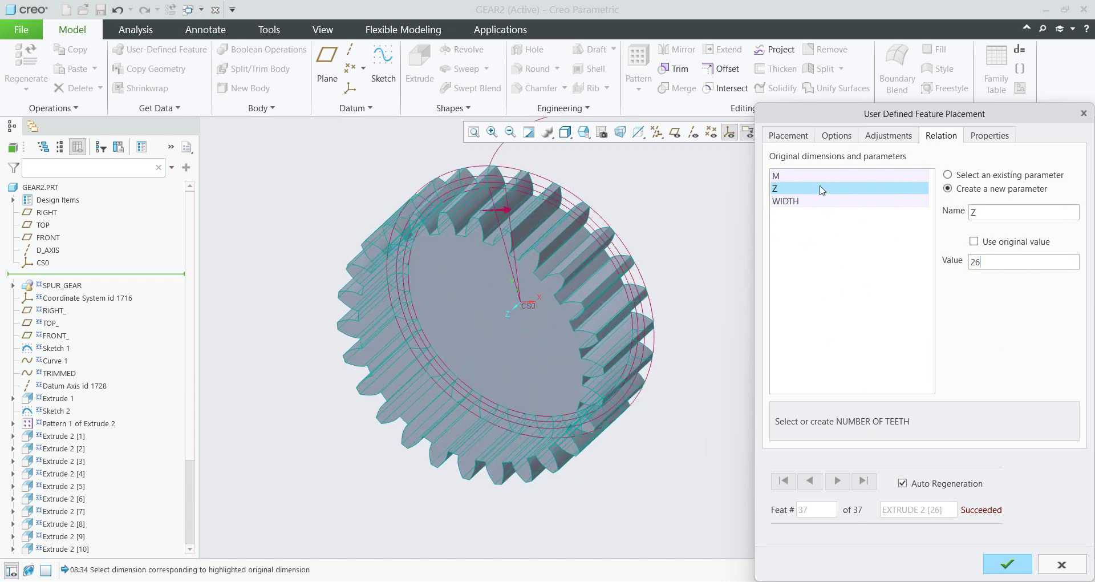
Step: Set the module M to 2.5 and finish placing the spur gear
click(795, 175)
drag(947, 258, 935, 260)
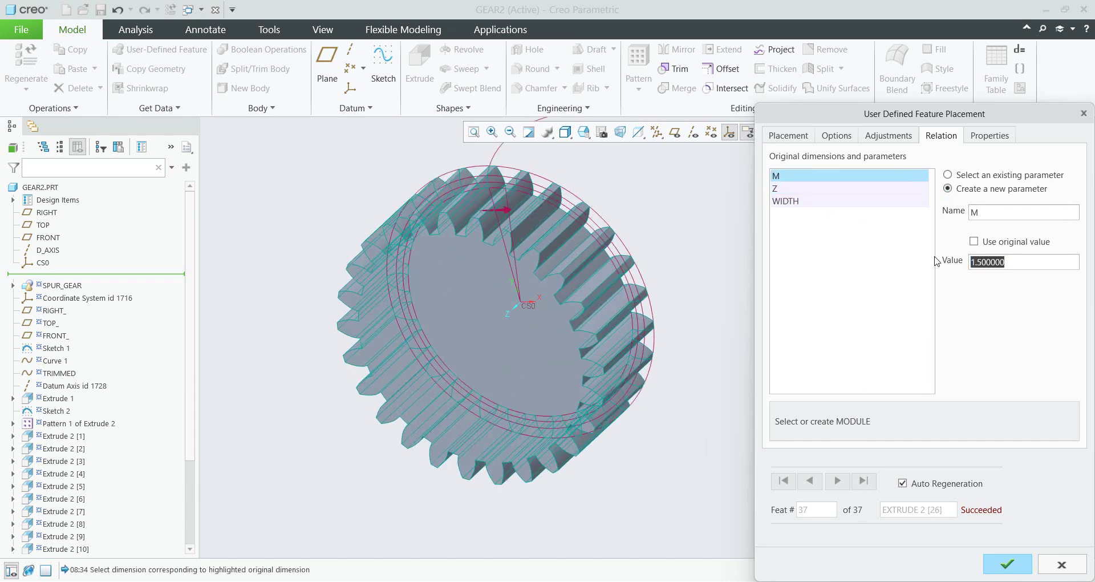
text(2.5)
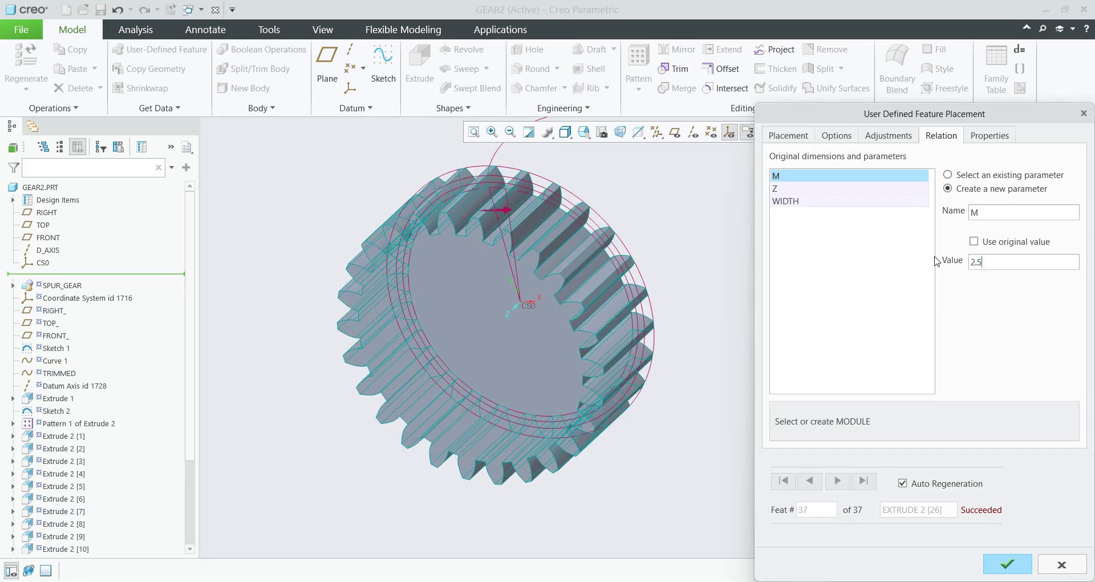
scroll(461, 381, down, 3)
middle_drag(461, 381, 468, 274)
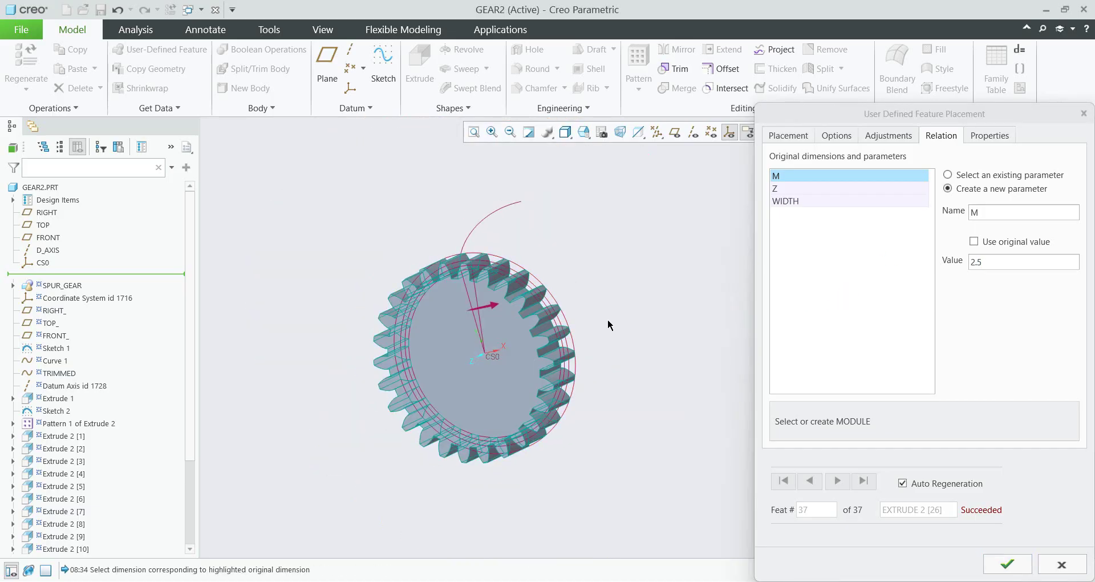
click(1005, 564)
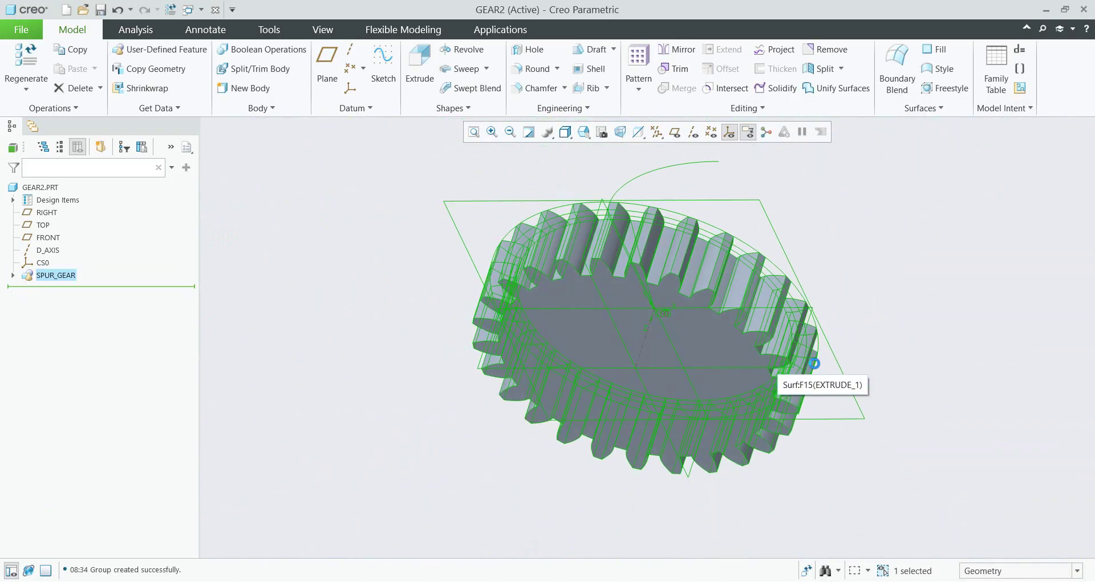
Step: Show the datum axes again and trial a 23.80-diameter hole on the gear's axis and front face
click(866, 269)
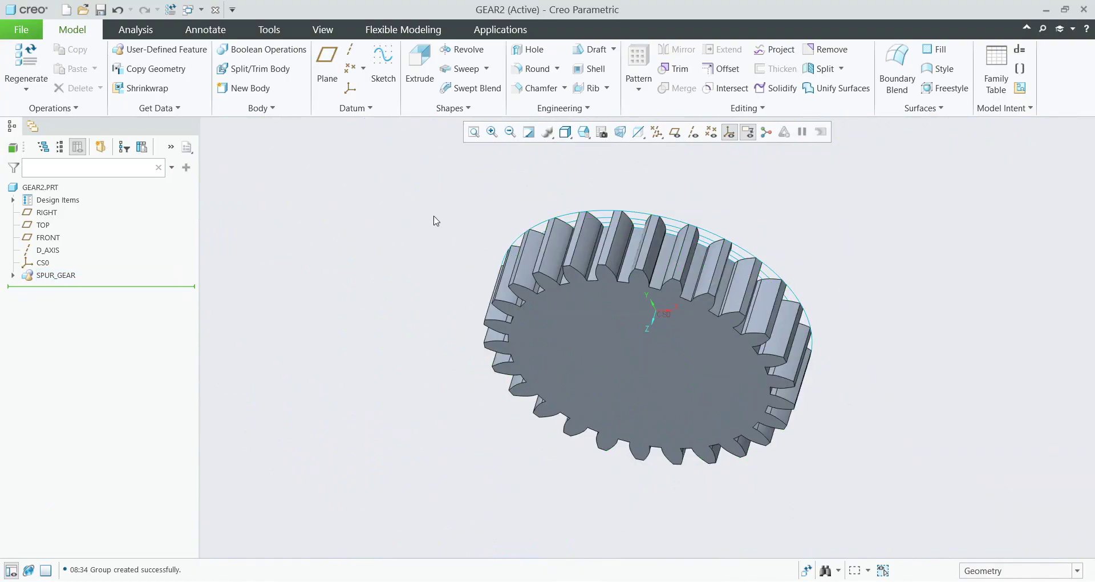
middle_drag(436, 221, 435, 215)
click(693, 132)
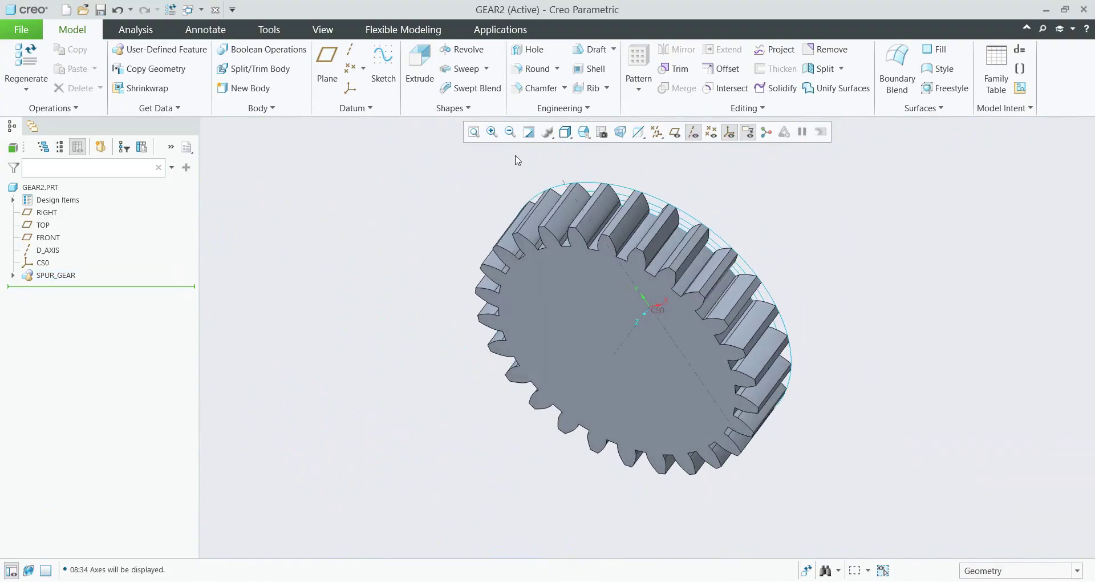
click(530, 52)
click(707, 388)
ctrl+click(653, 408)
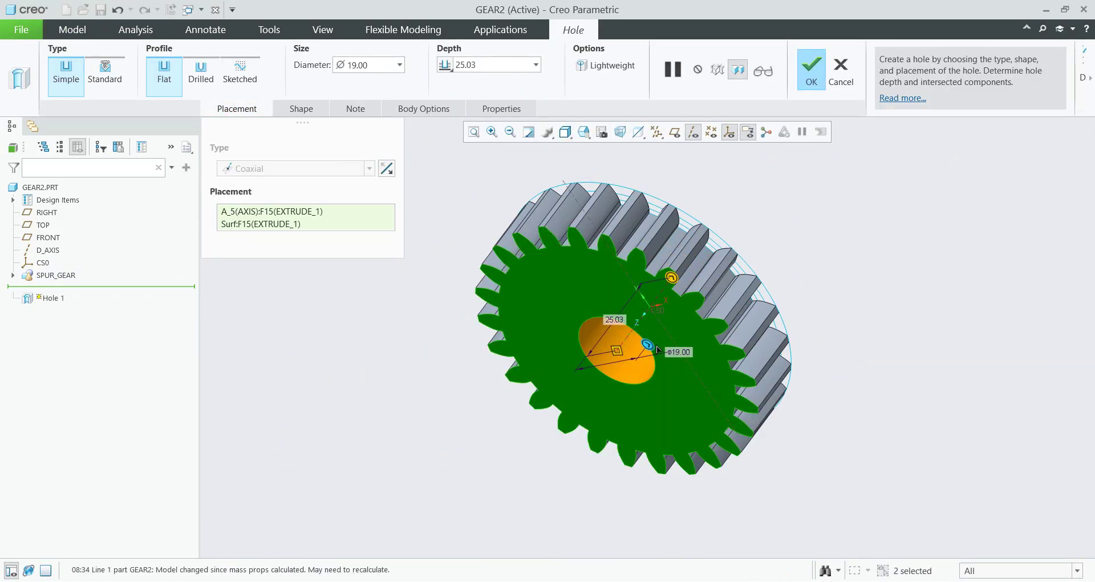
drag(658, 349, 667, 351)
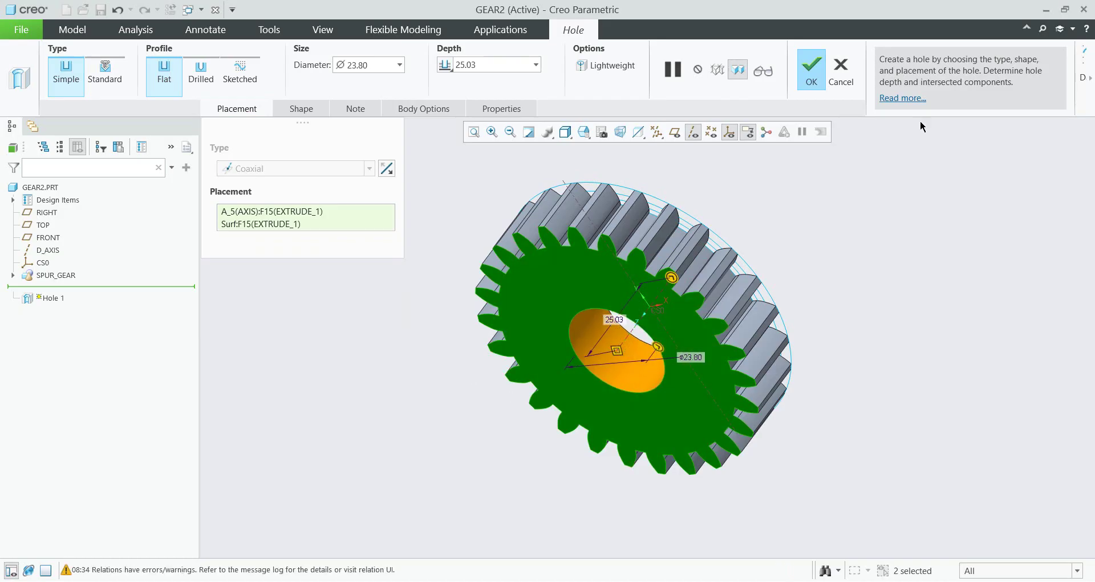
Step: Cancel the trial hole, confirming the discard, and start a new extrusion
click(840, 71)
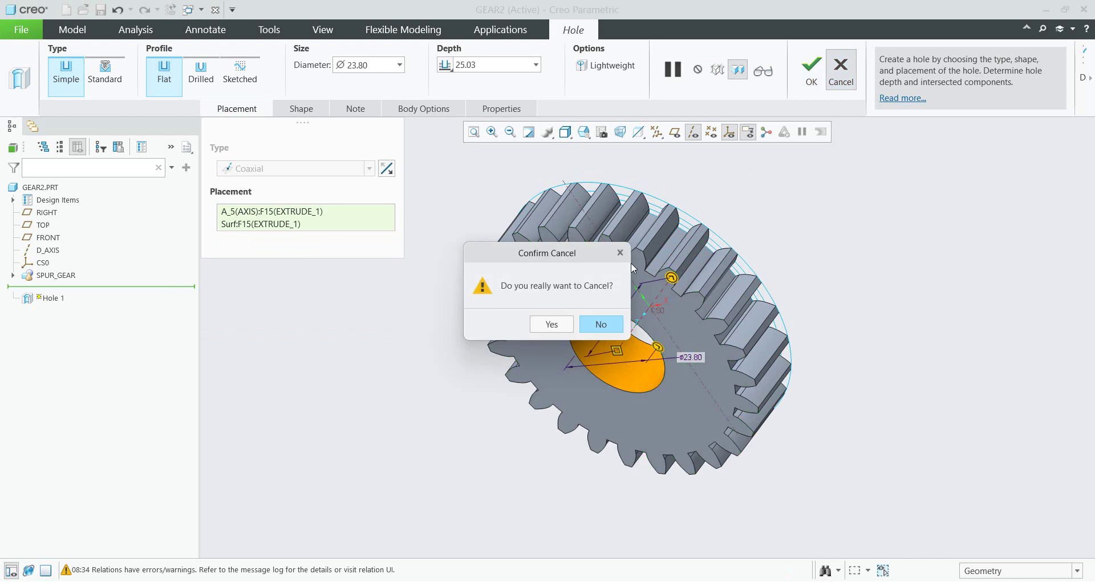
click(550, 325)
click(420, 71)
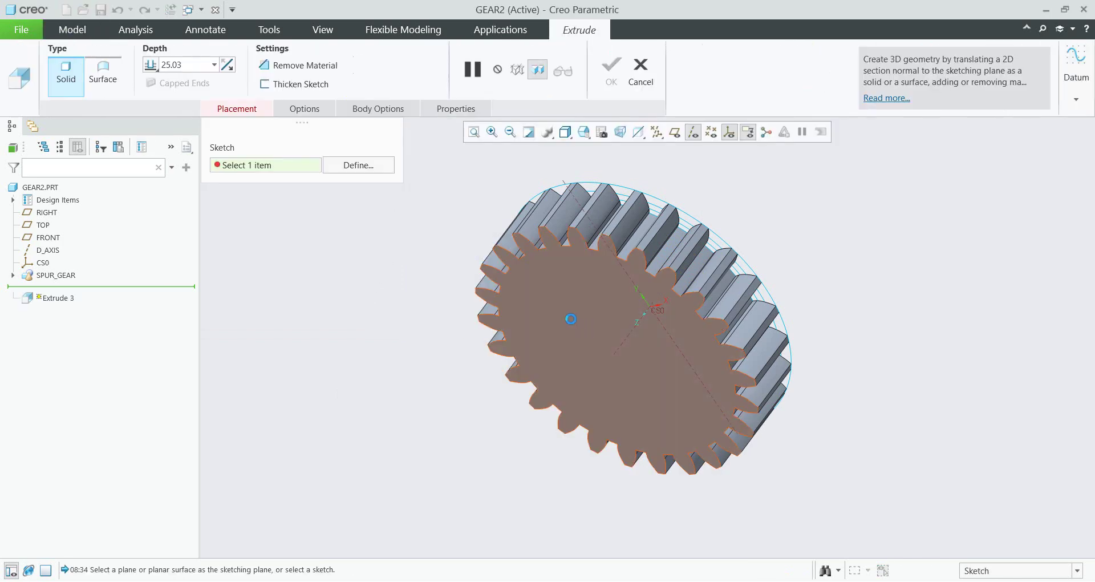
Step: Extrude a centred circle sketched on the gear's front face into a cylindrical hub
click(574, 319)
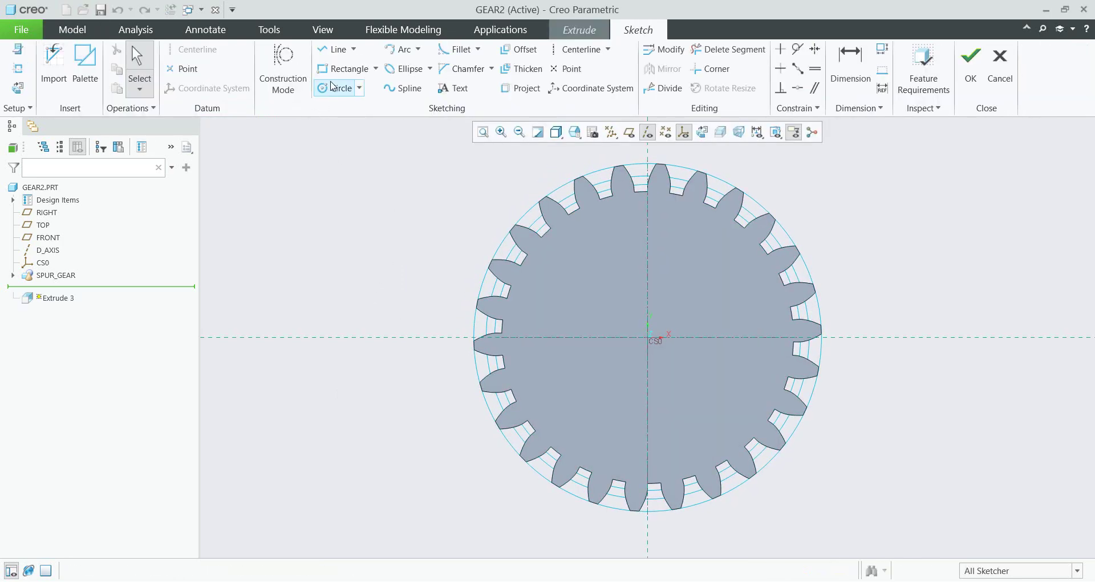
click(337, 88)
click(605, 275)
middle_click(605, 274)
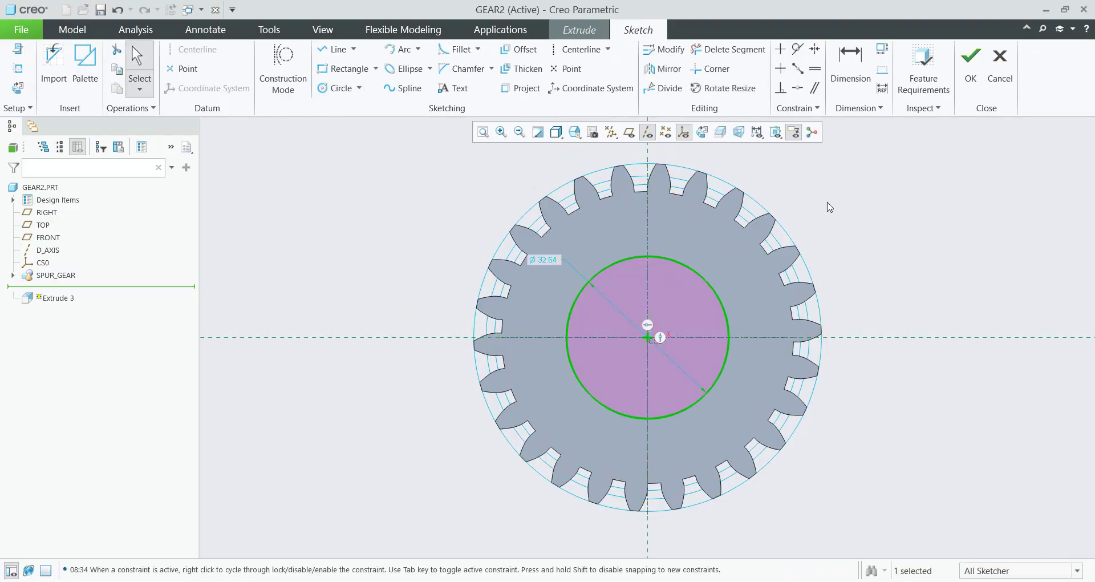
click(971, 59)
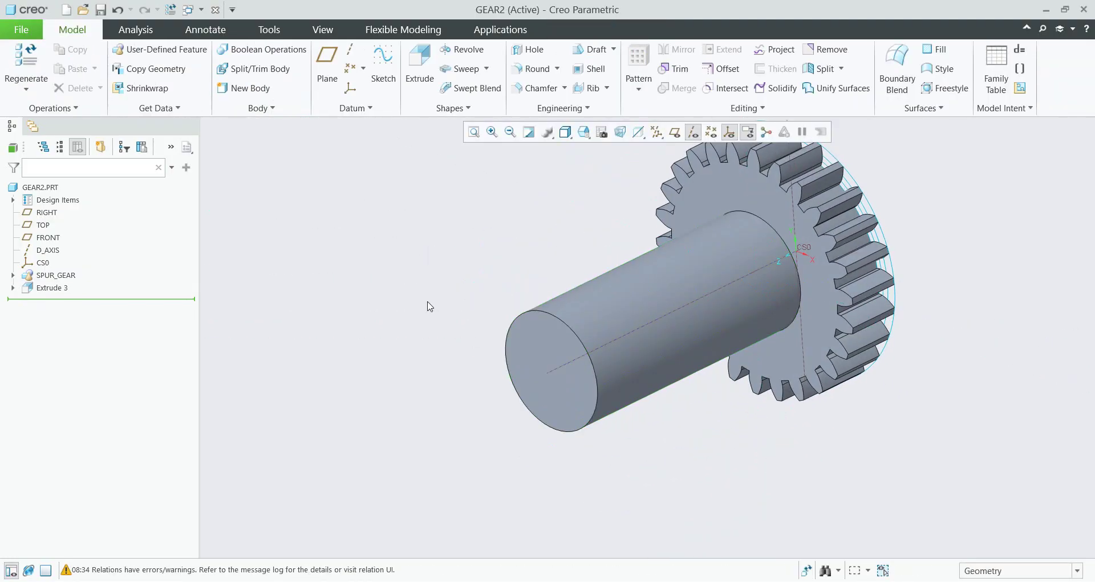
Step: Bore a coaxial 24-diameter hole from the hub's end face with depth set to To Next
click(530, 49)
click(600, 344)
ctrl+click(558, 394)
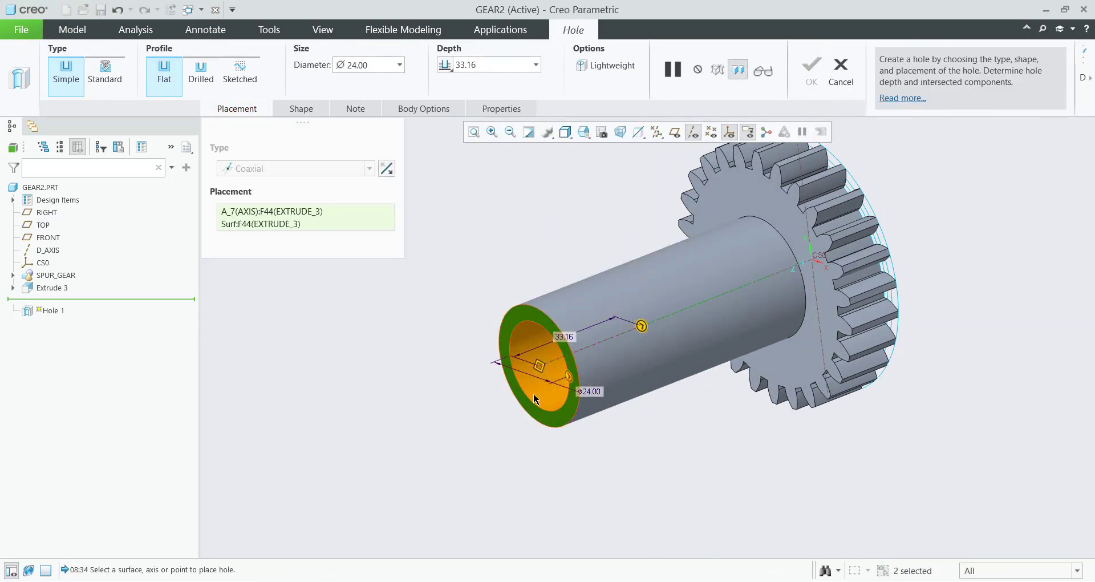
middle_drag(857, 271, 461, 358)
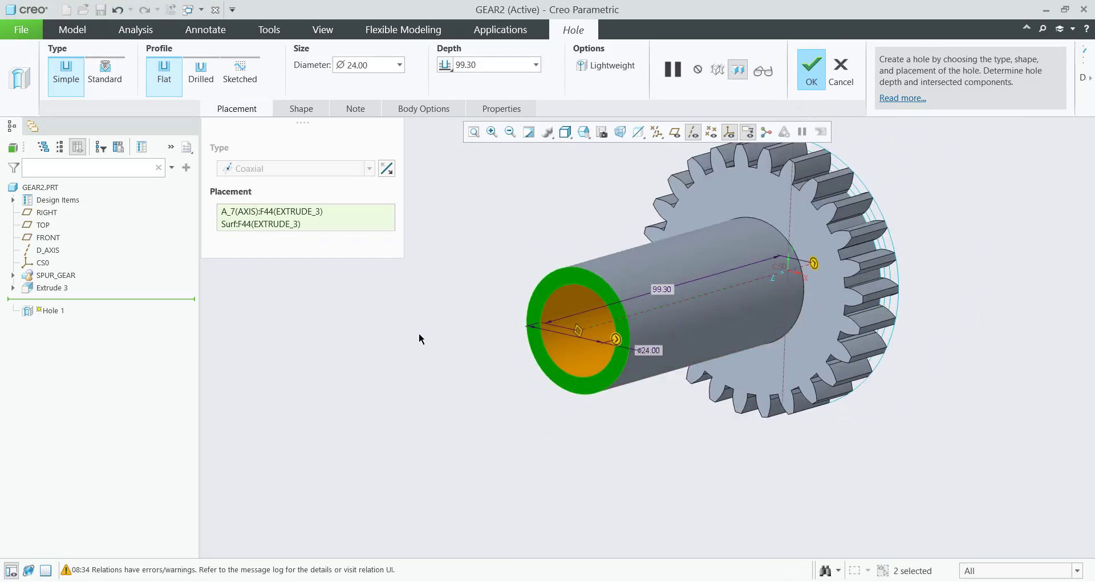
click(446, 65)
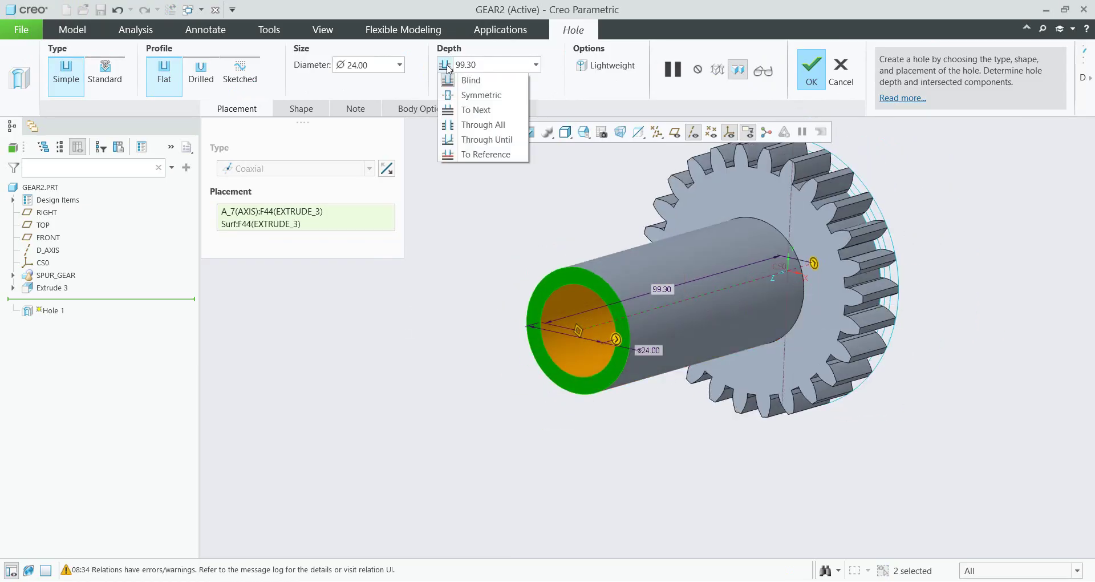
click(455, 111)
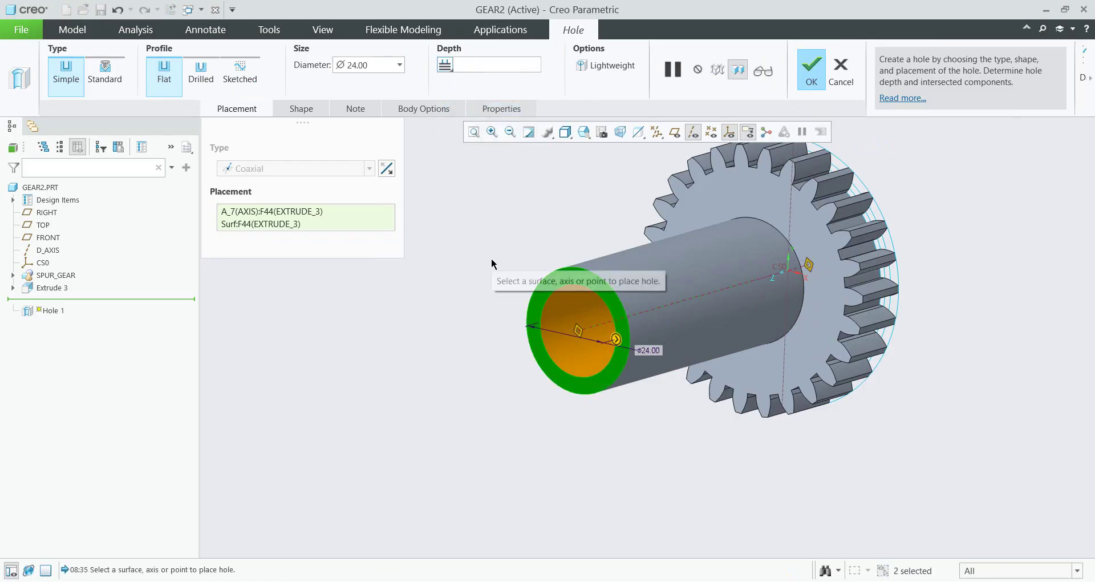
middle_click(491, 258)
scroll(461, 349, down, 3)
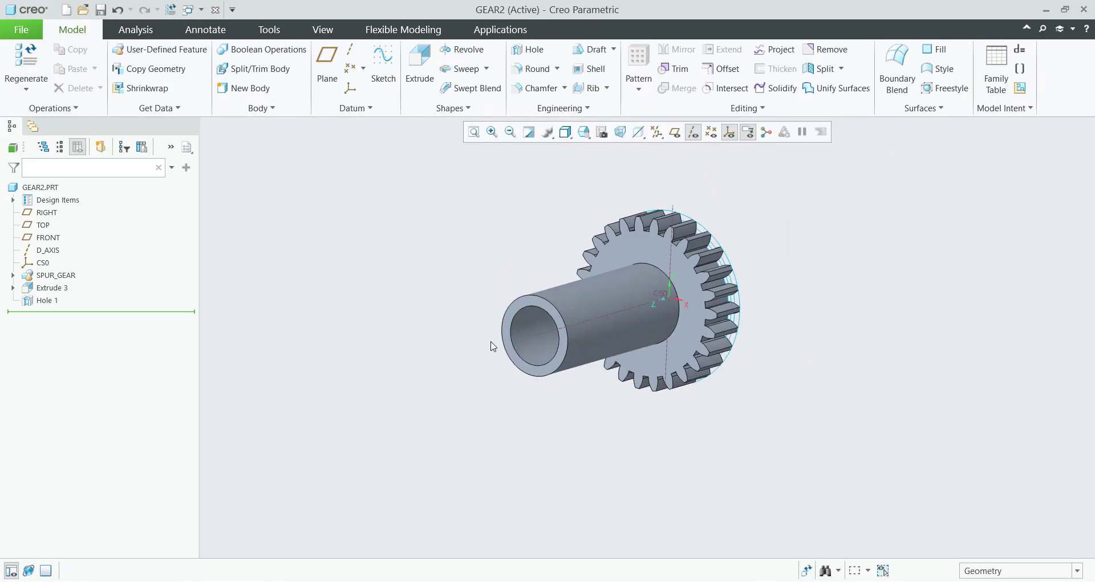
shift+middle_drag(490, 344, 435, 354)
Step: Drag-select Extrude 3 and Hole 1 together in the model tree
scroll(435, 352, down, 1)
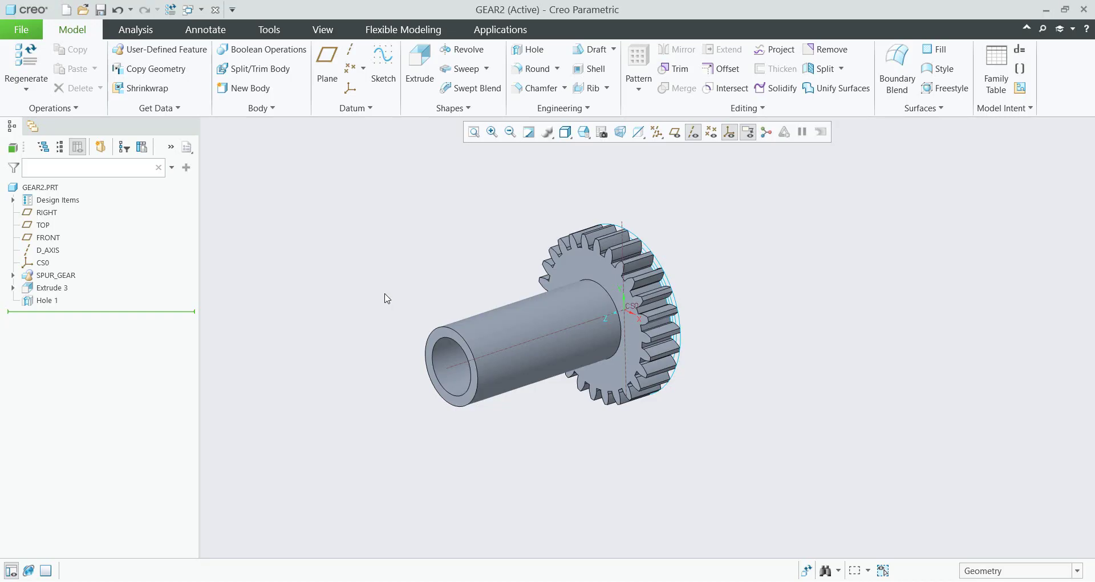
drag(39, 312, 48, 292)
Step: Delete Extrude 3 and Hole 1, then ungroup SPUR_GEAR into its separate features
key(Delete)
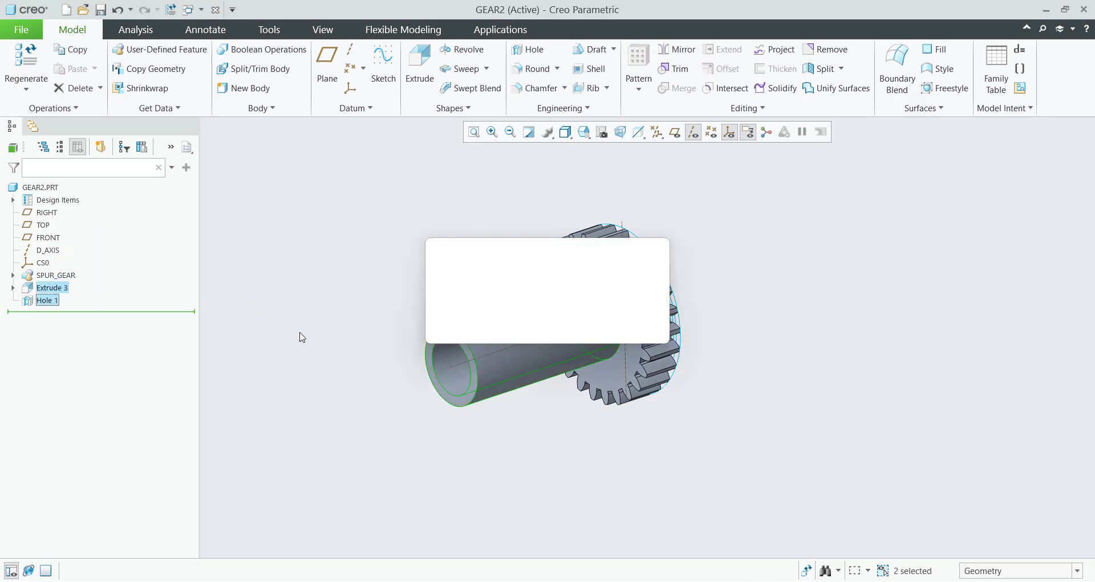
click(596, 329)
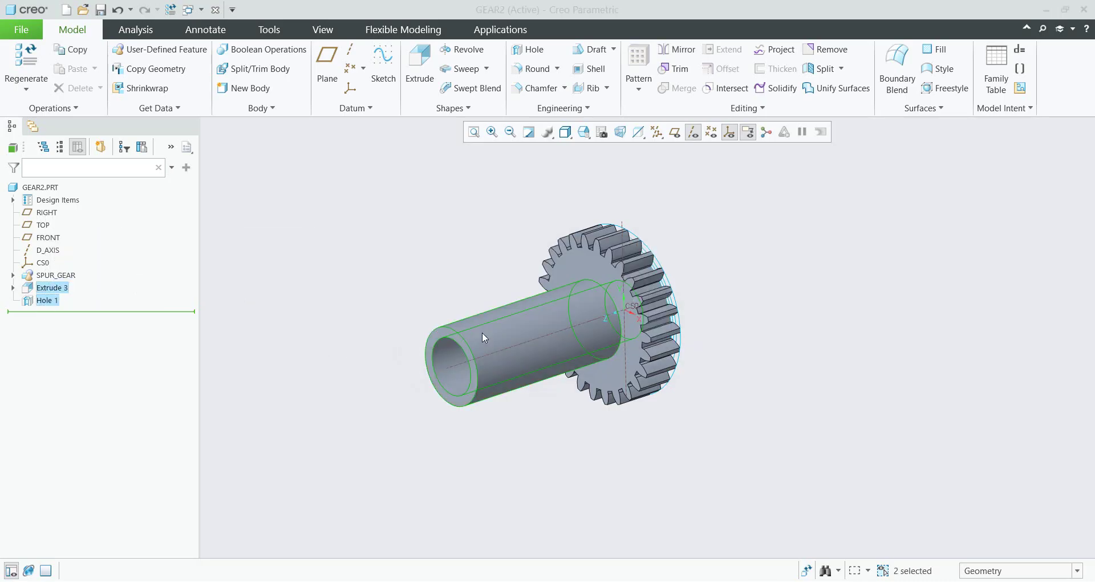
click(48, 277)
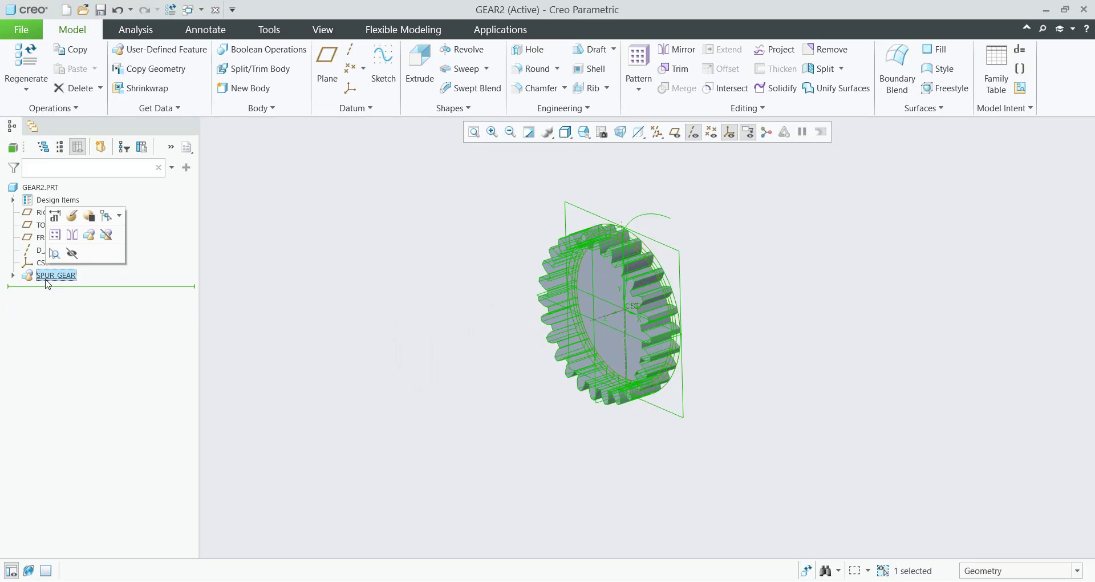
click(106, 235)
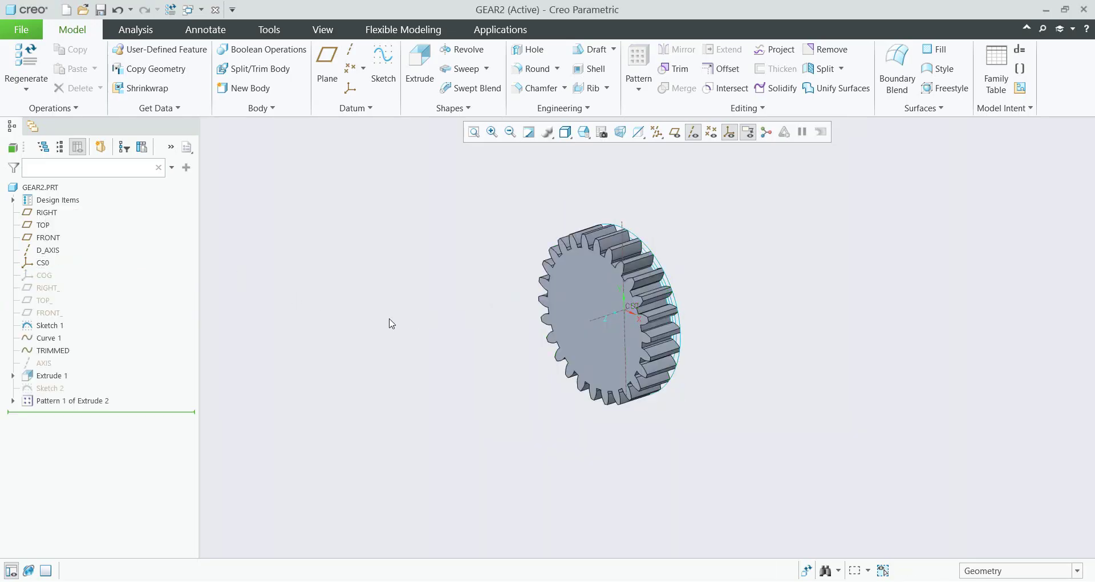
middle_drag(386, 324, 439, 323)
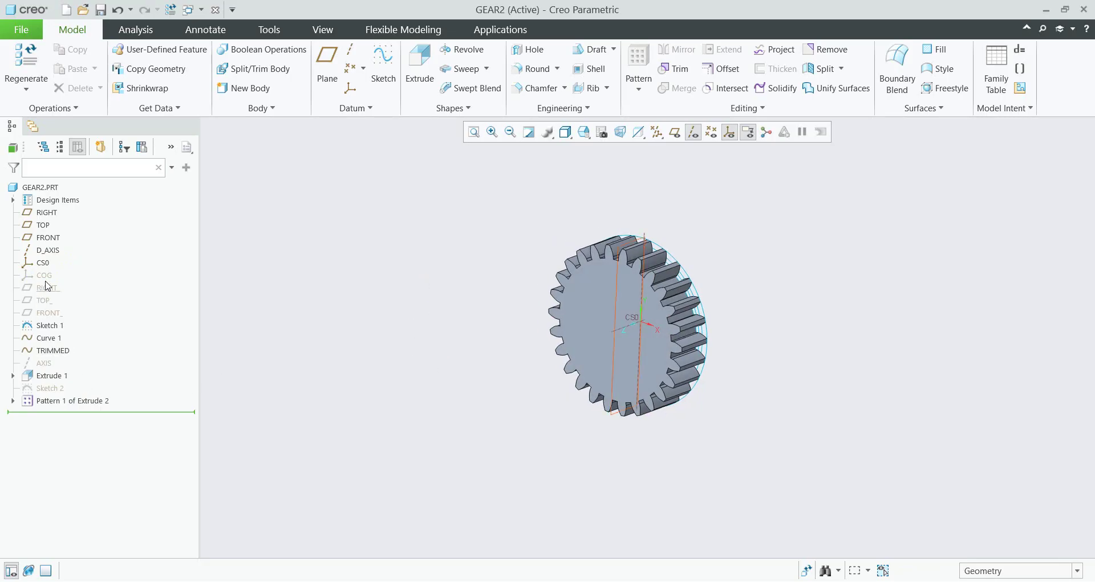
click(50, 327)
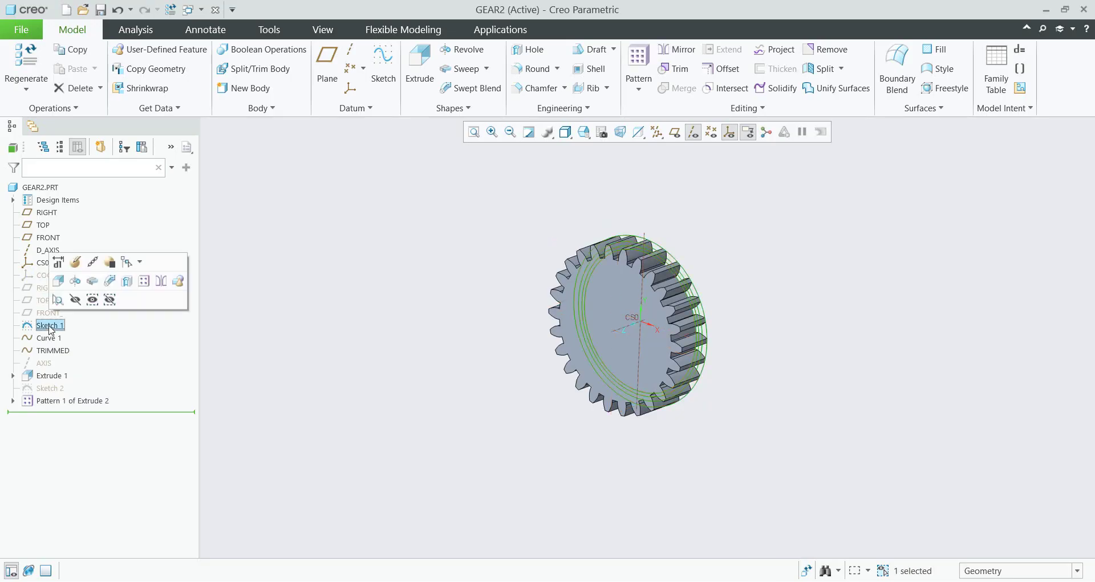
click(50, 341)
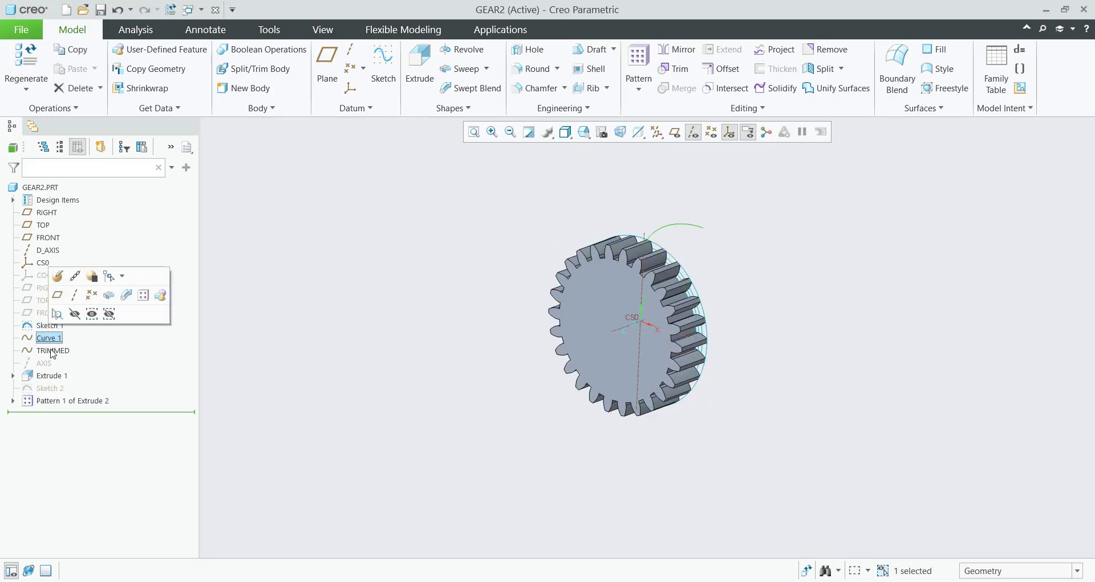
click(52, 351)
click(53, 376)
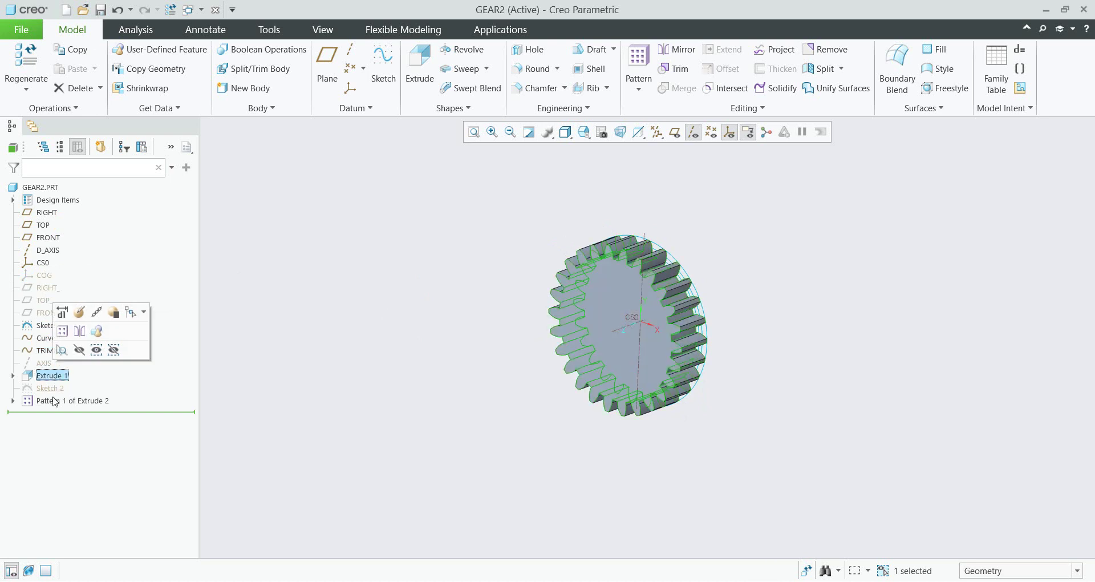
click(55, 400)
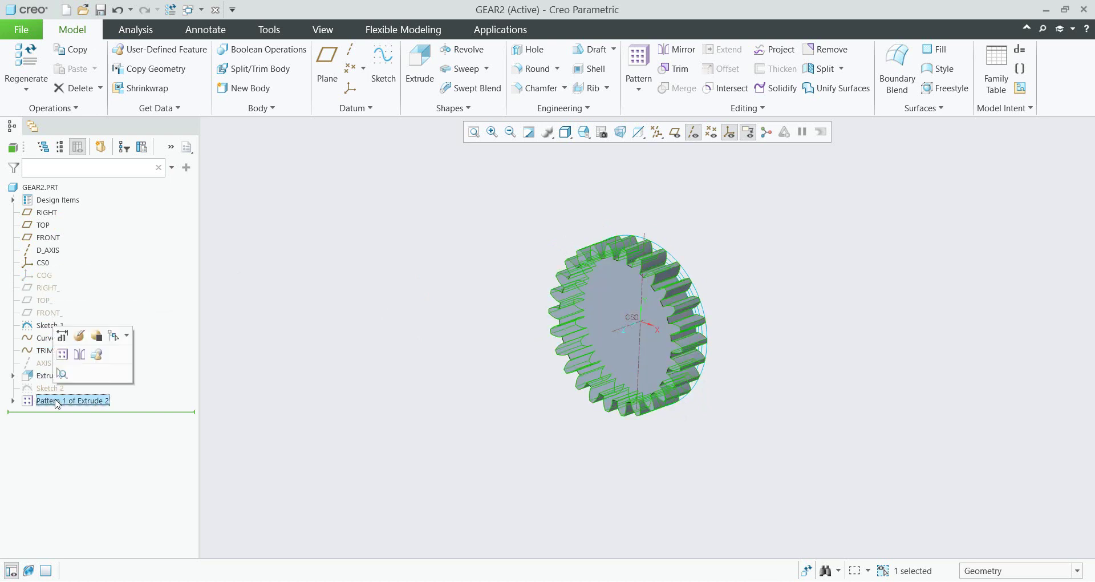
click(308, 386)
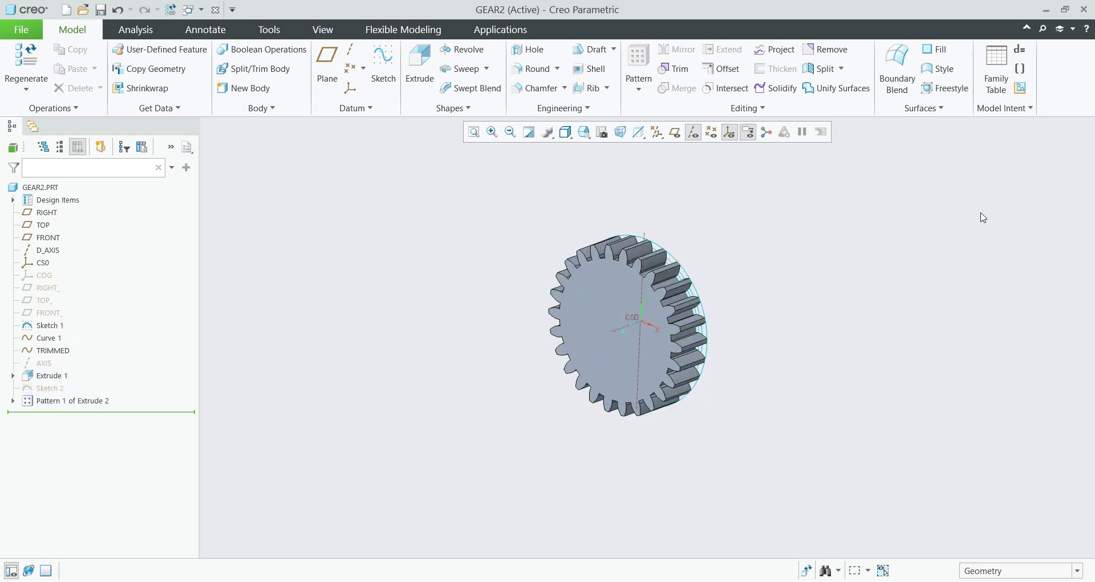
click(1020, 49)
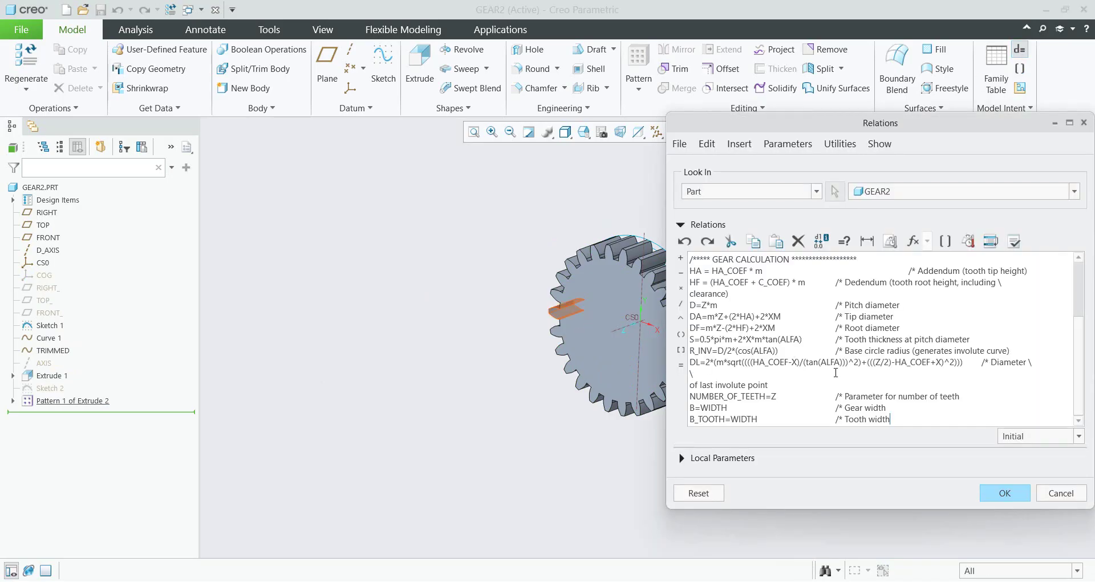
click(1004, 494)
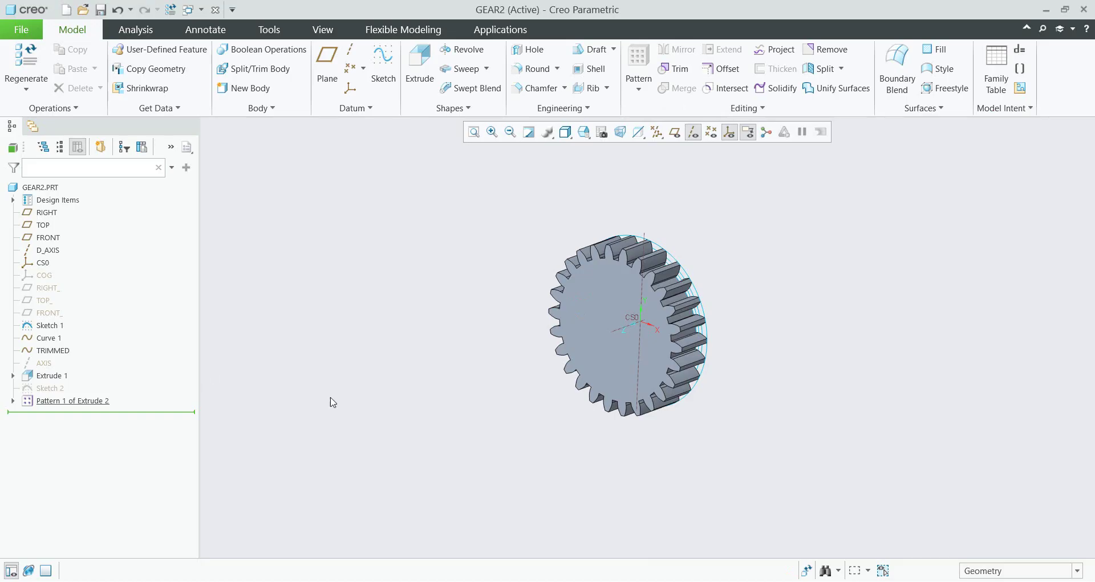
click(45, 278)
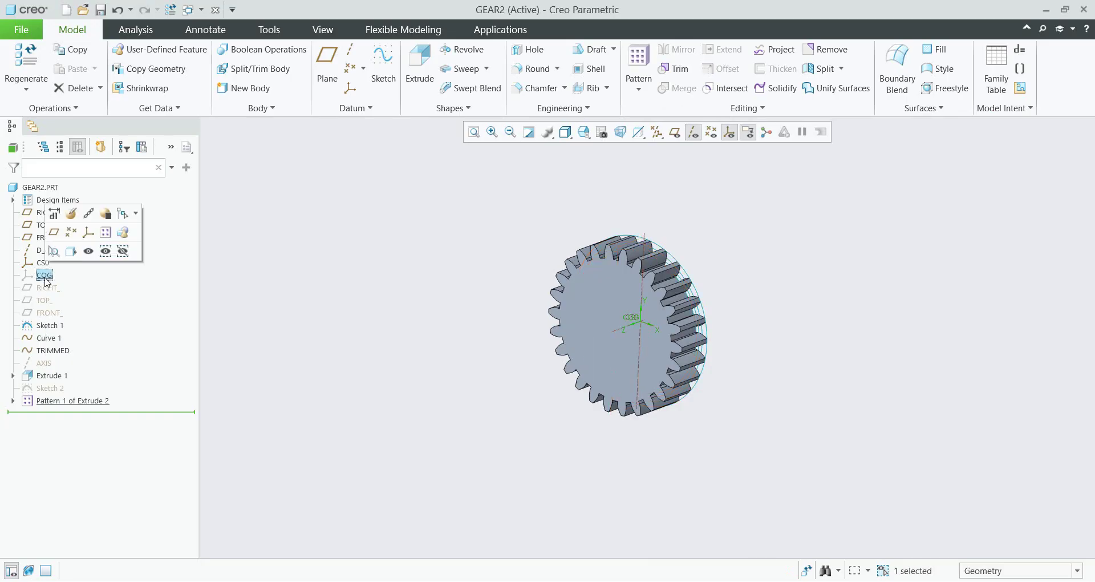
click(44, 301)
click(48, 313)
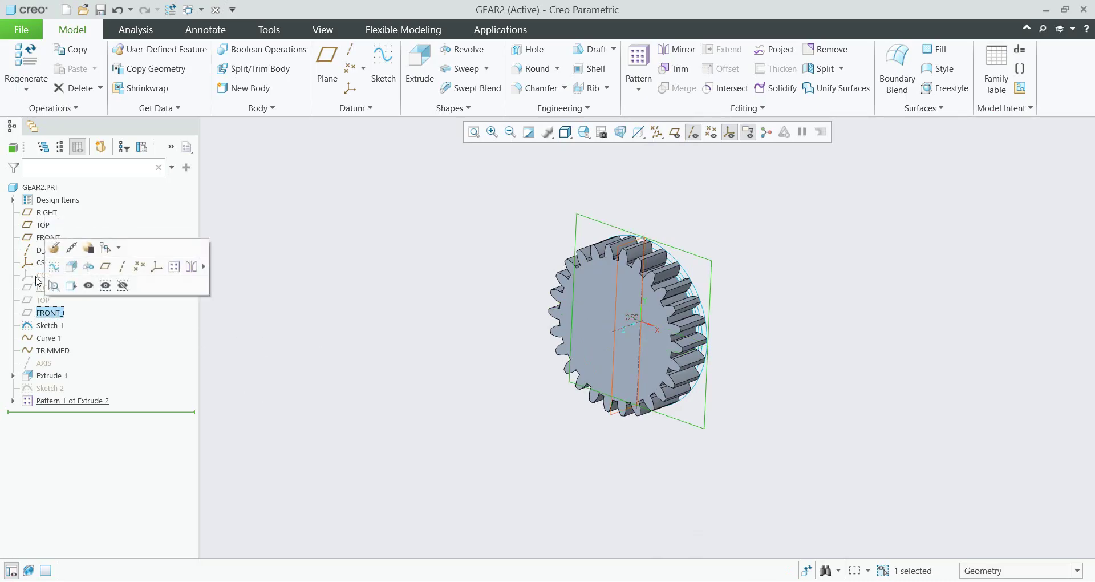
click(42, 275)
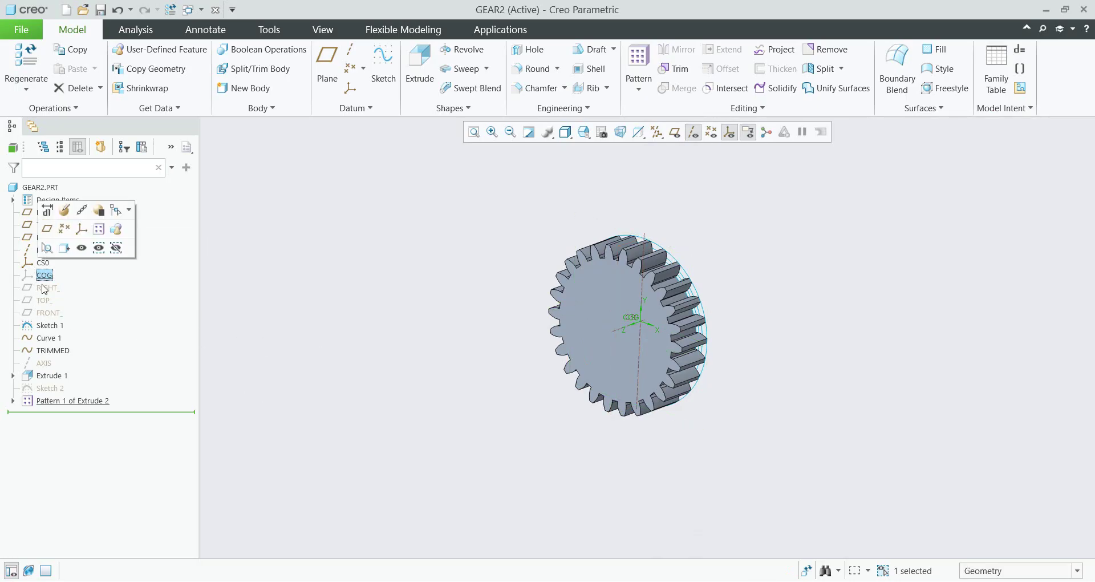
click(50, 329)
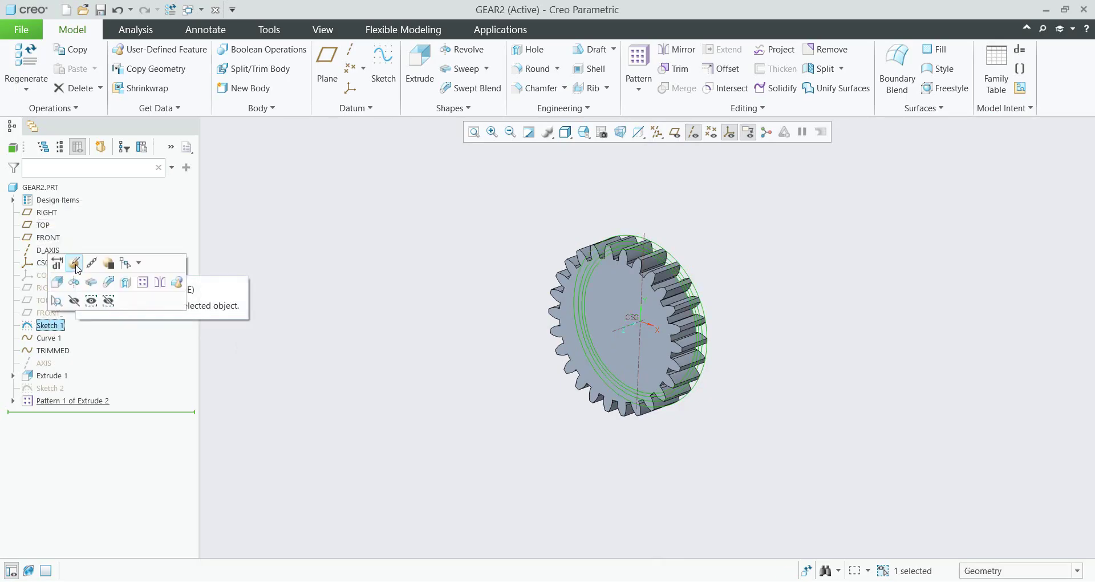
click(75, 263)
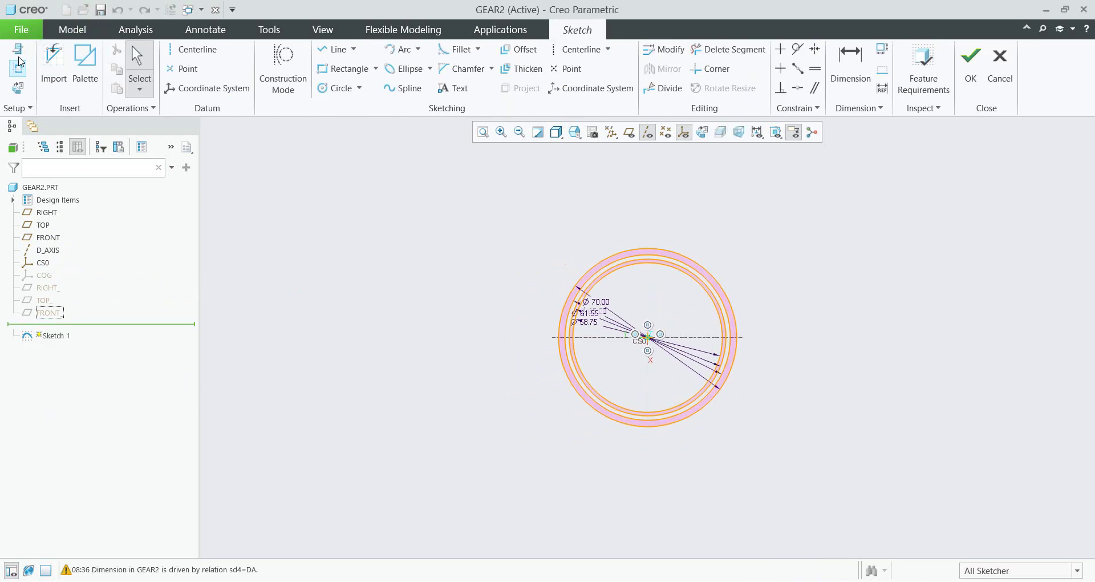
click(17, 49)
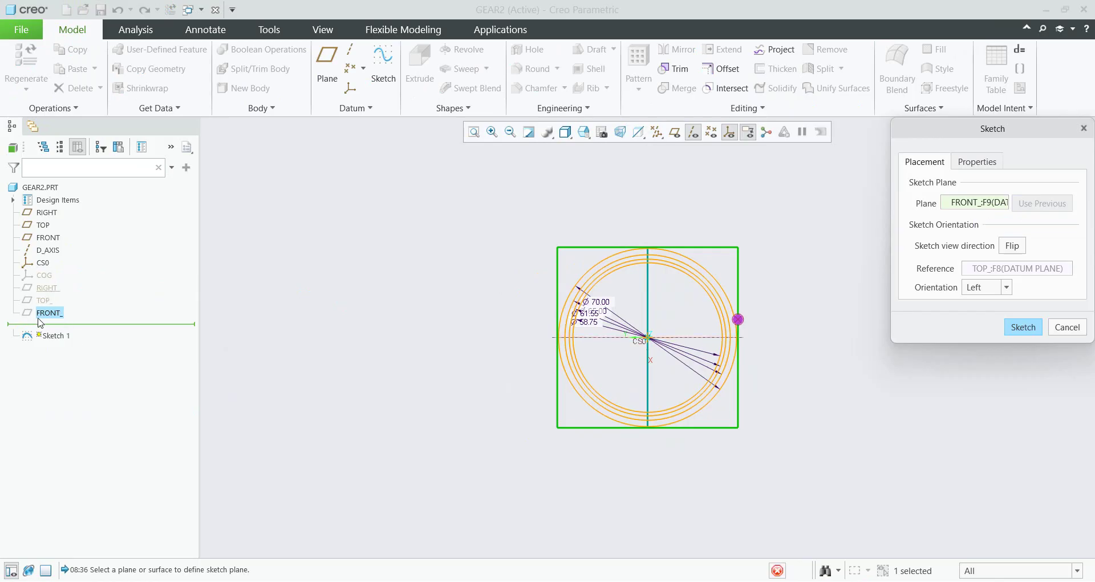
click(1067, 329)
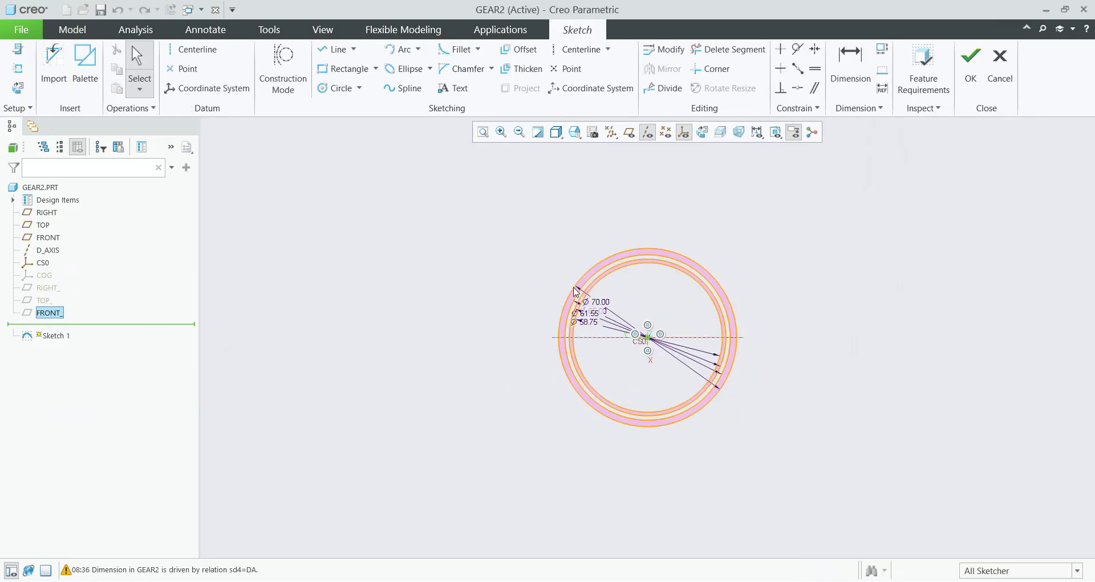
click(999, 69)
click(597, 331)
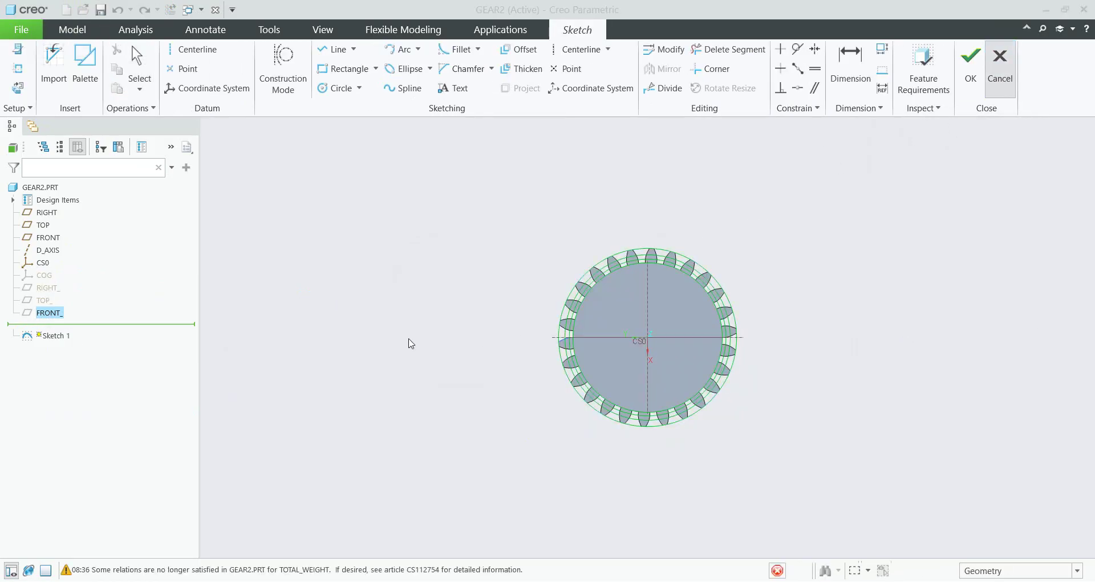
click(42, 276)
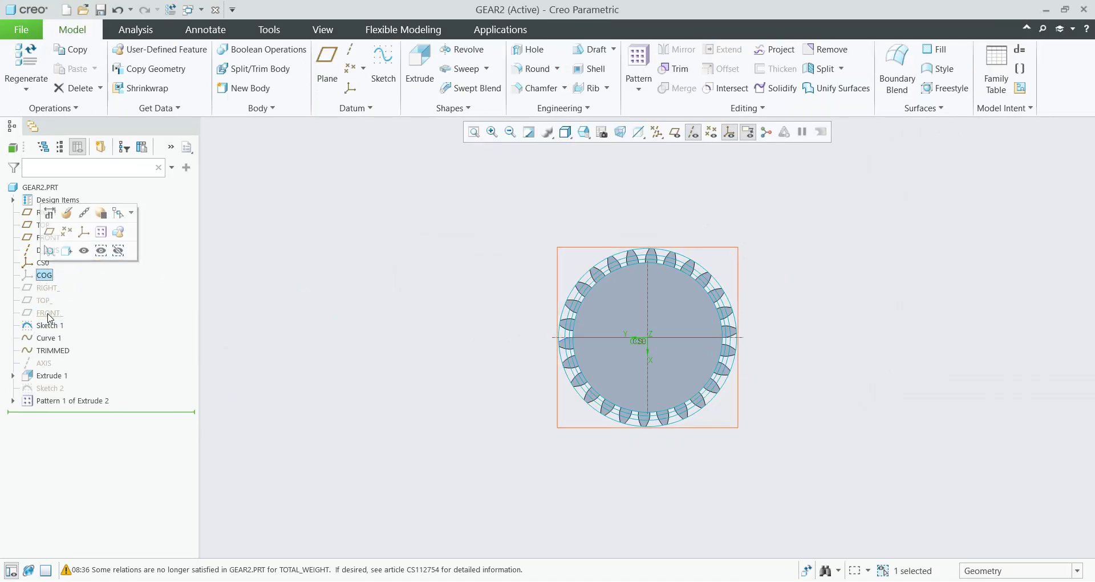
shift+click(48, 313)
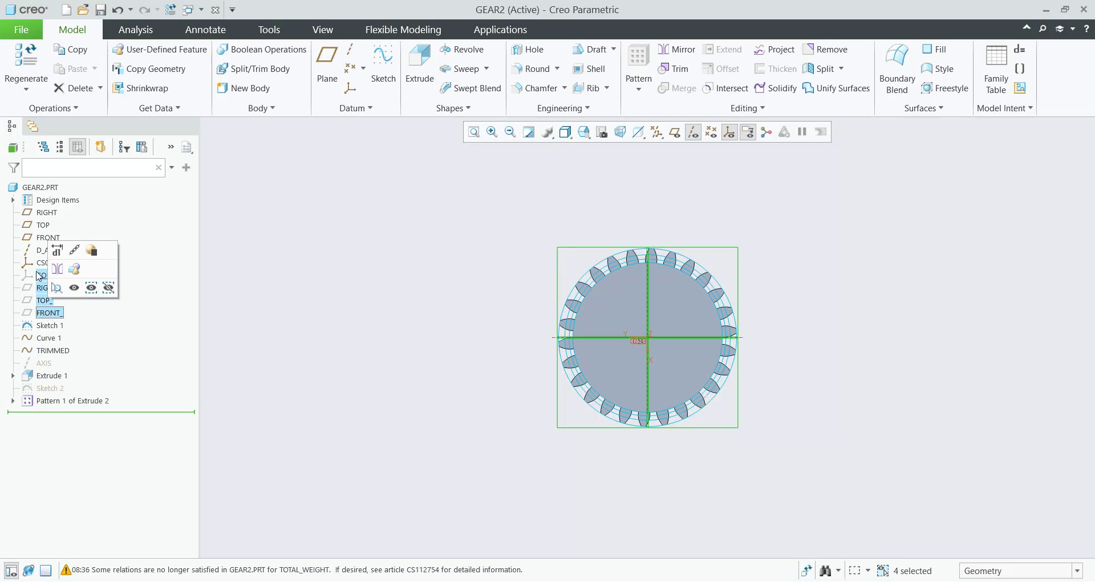
click(225, 330)
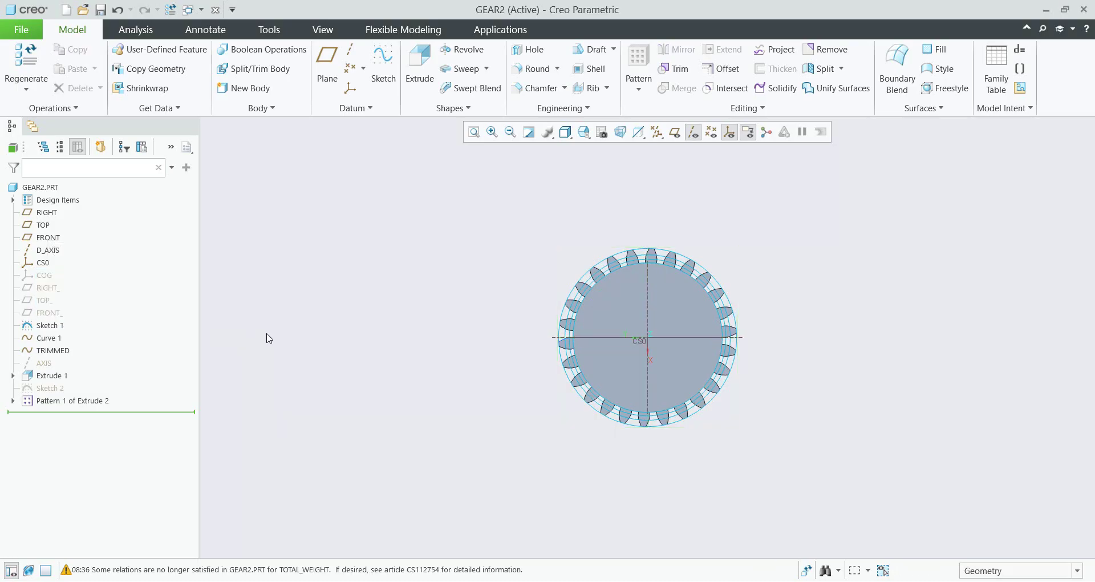
middle_drag(414, 326, 410, 318)
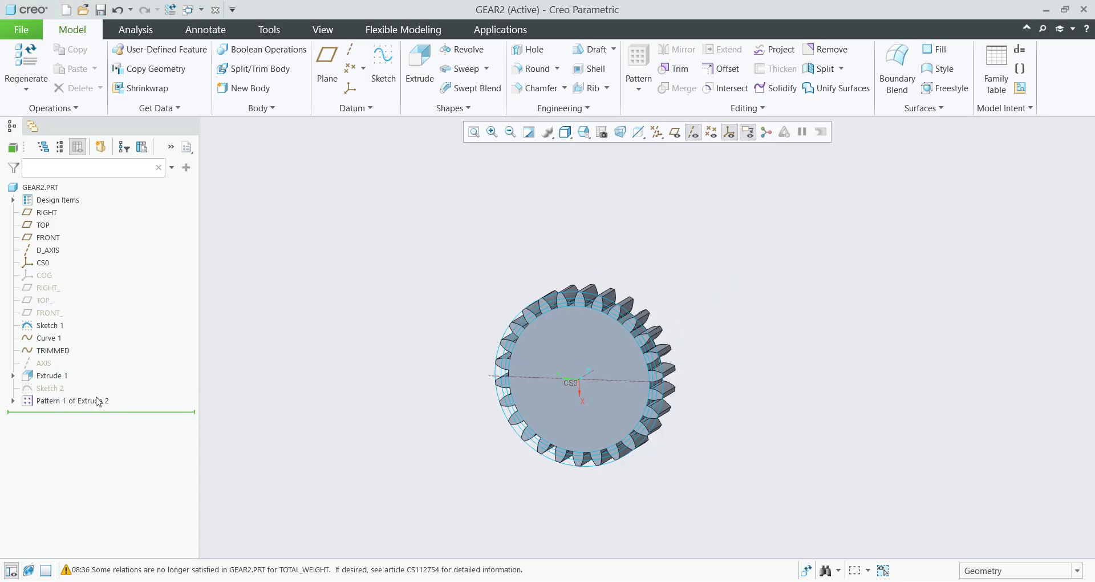
click(45, 276)
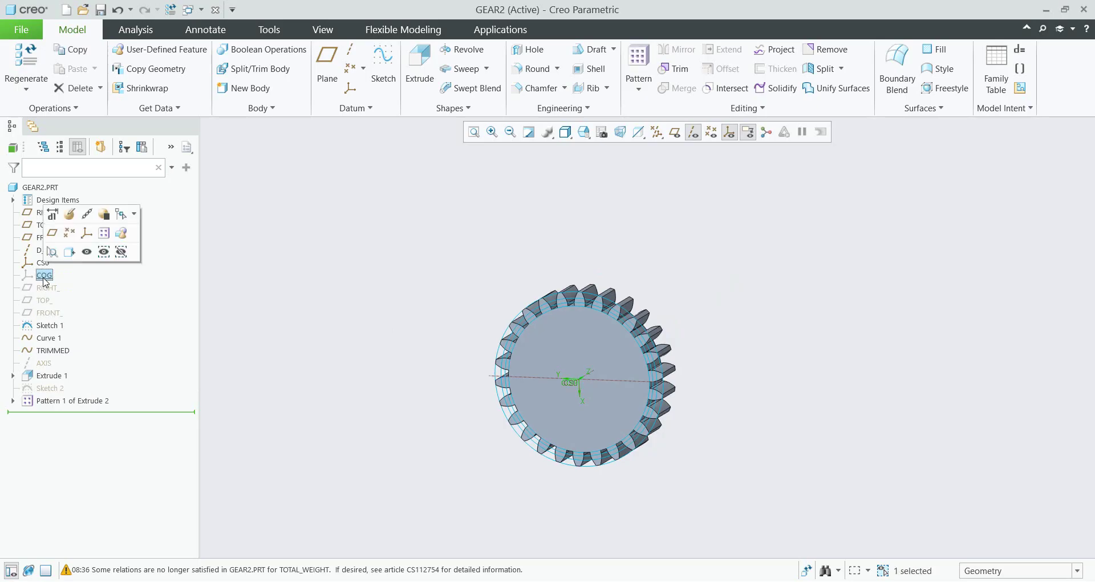
shift+click(67, 401)
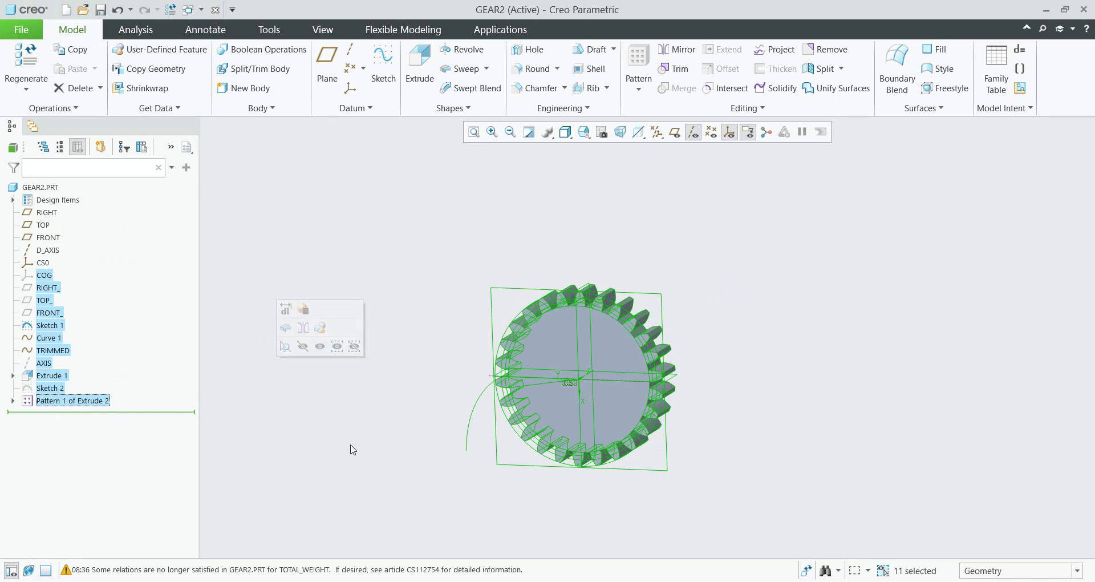
key(ctrl+h)
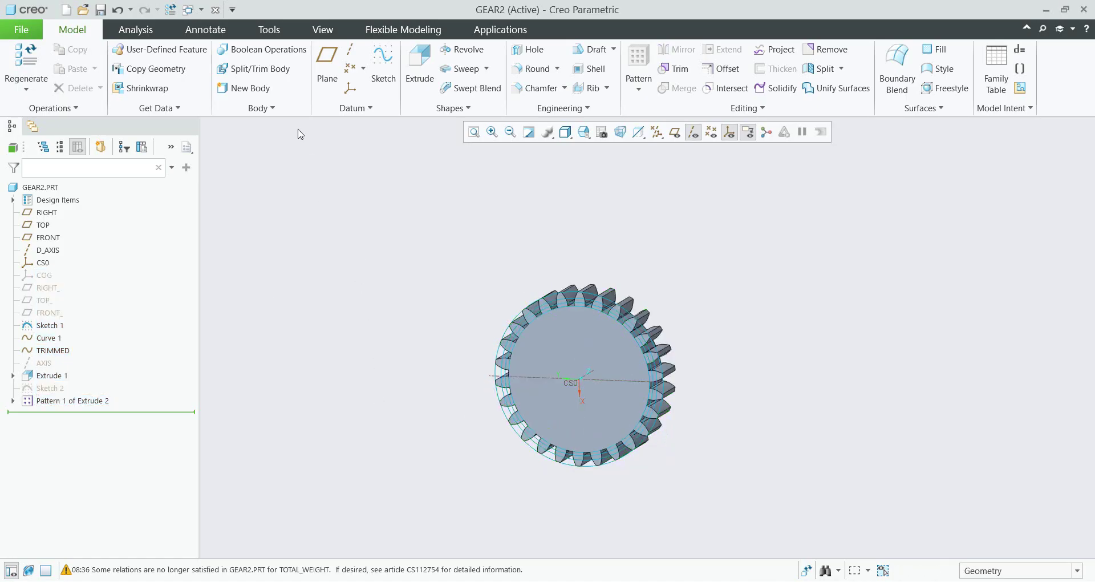
Step: Create a stand-alone UDF named spur-gear2 from the UDF Library, excluding the reference part
click(268, 31)
click(548, 49)
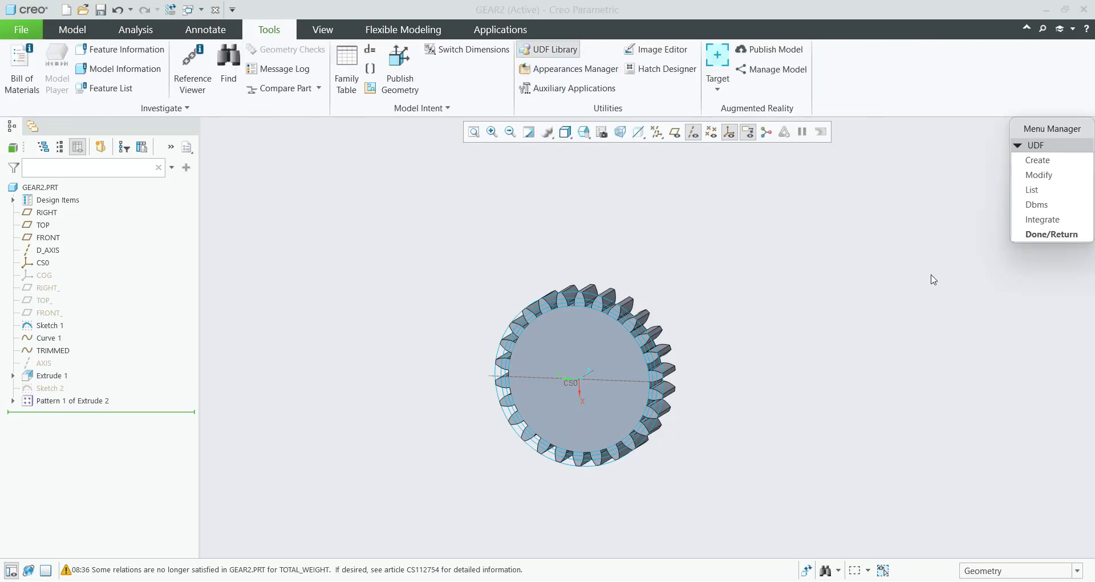
click(1037, 160)
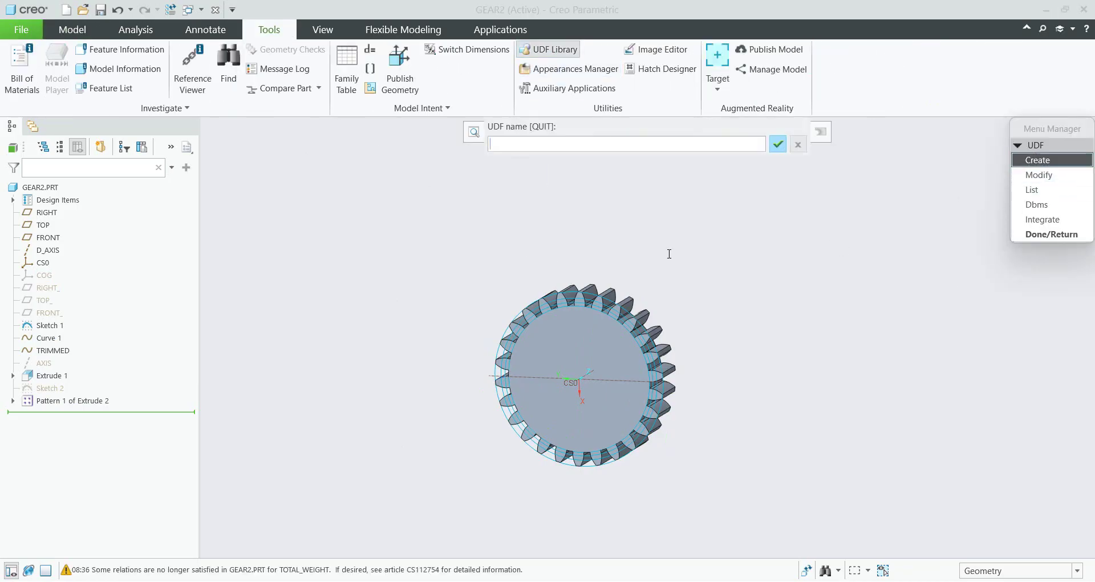
text(spur-gear2)
key(Return)
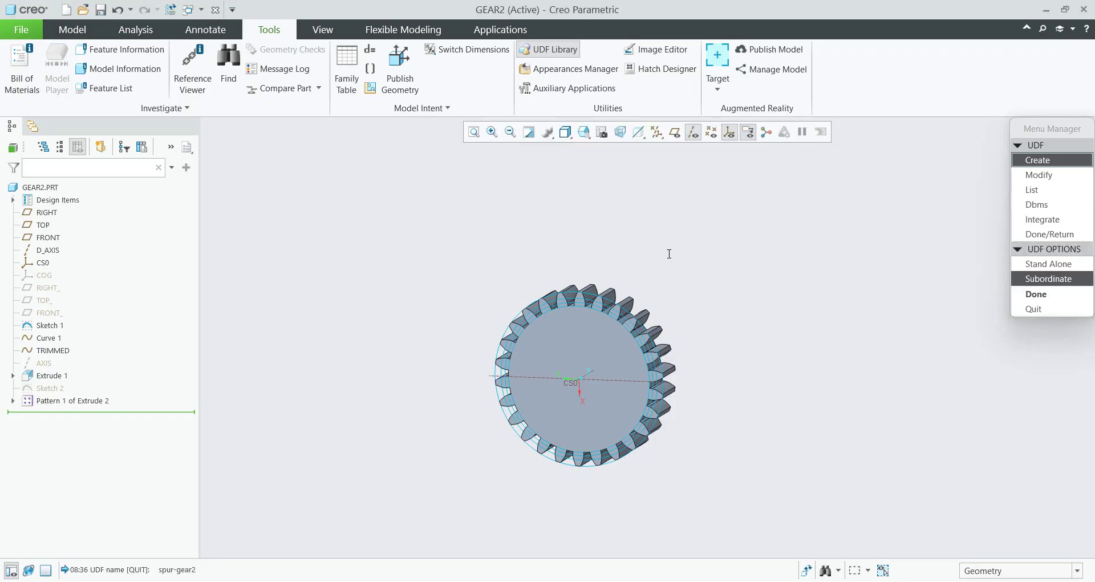
click(1049, 267)
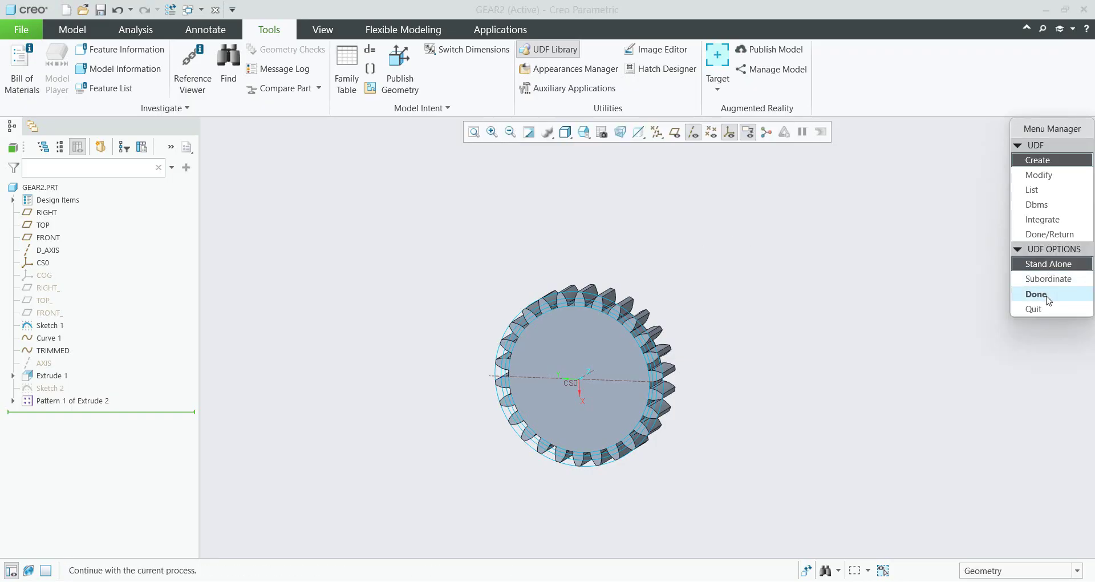
click(1036, 293)
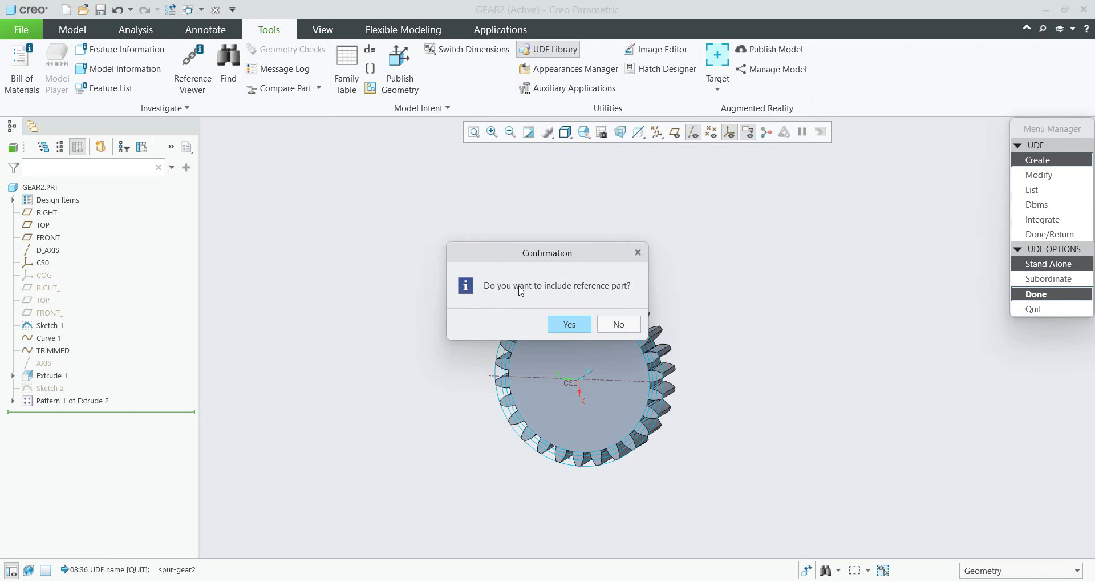
click(619, 324)
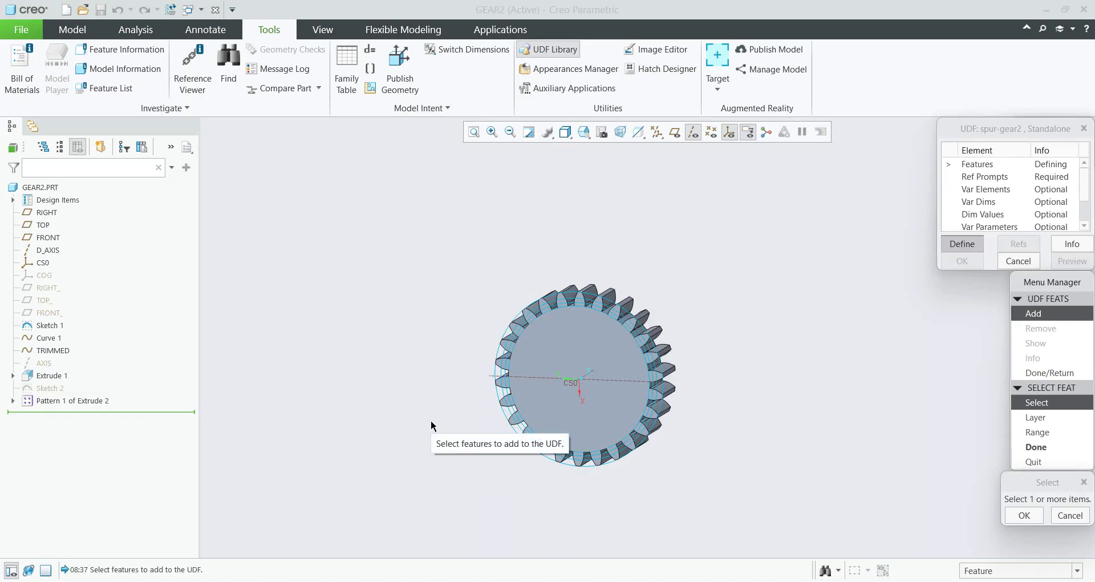
Step: Select COG through Pattern 1 of Extrude 2 in the model tree and confirm them
click(45, 278)
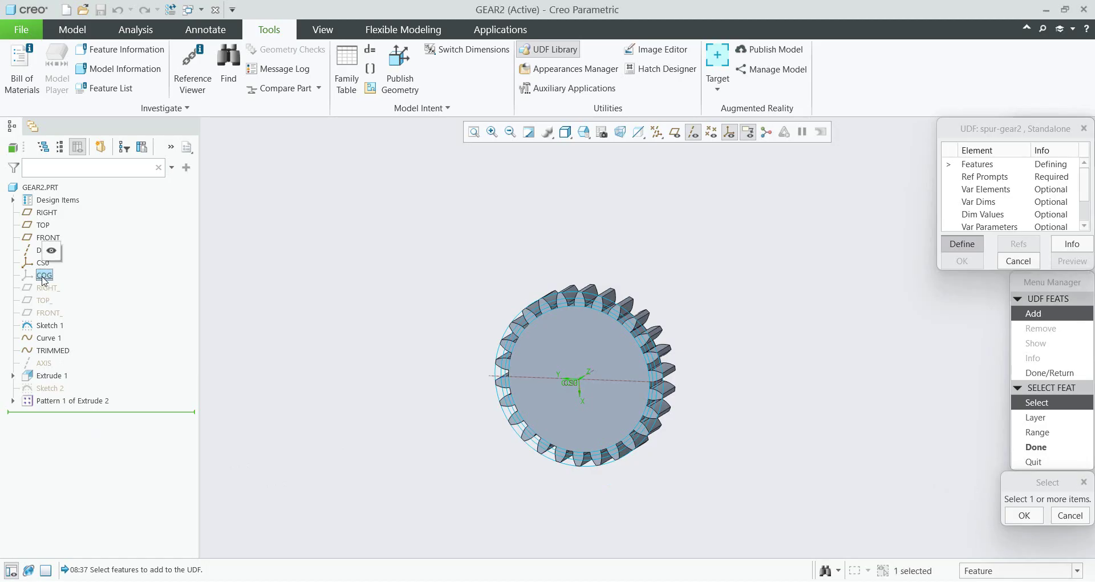
shift+click(65, 402)
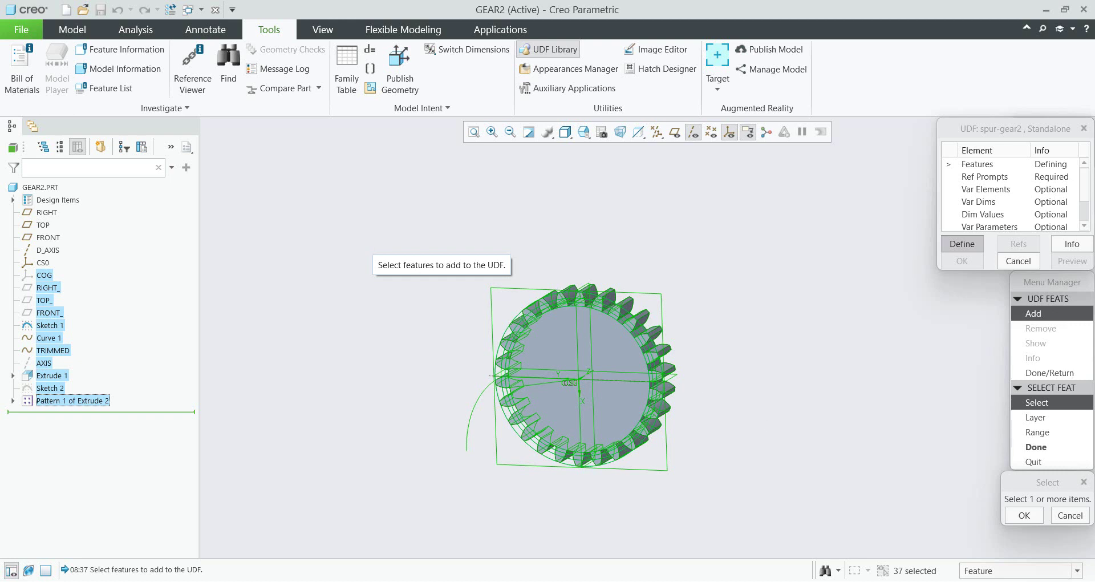
click(1024, 515)
click(1034, 447)
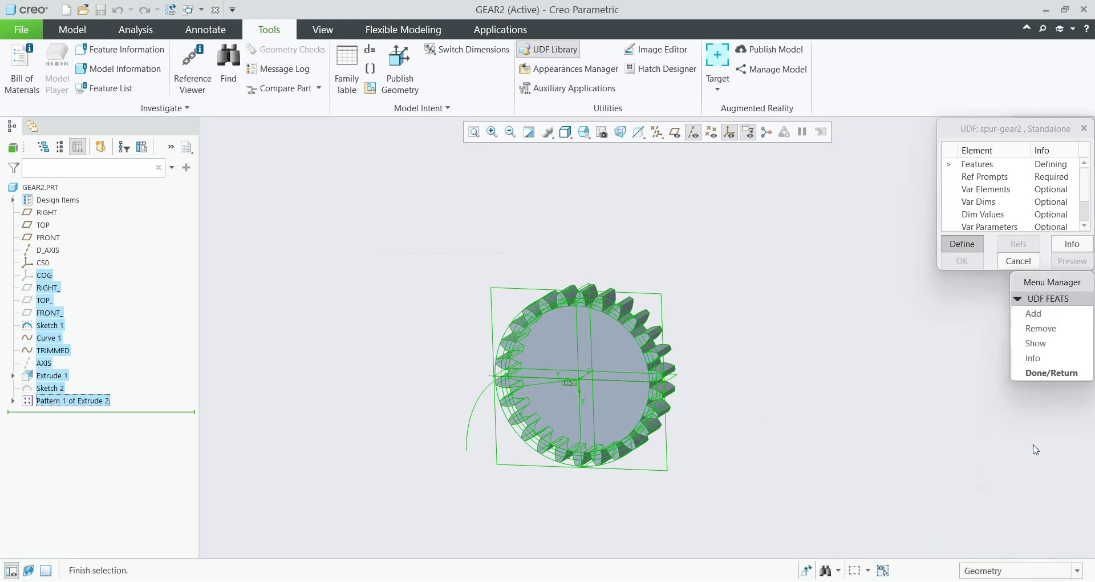
Step: Add the reference prompts 'Select CSYS' and 'Select body - optional' to the spur-gear2 UDF
click(1043, 373)
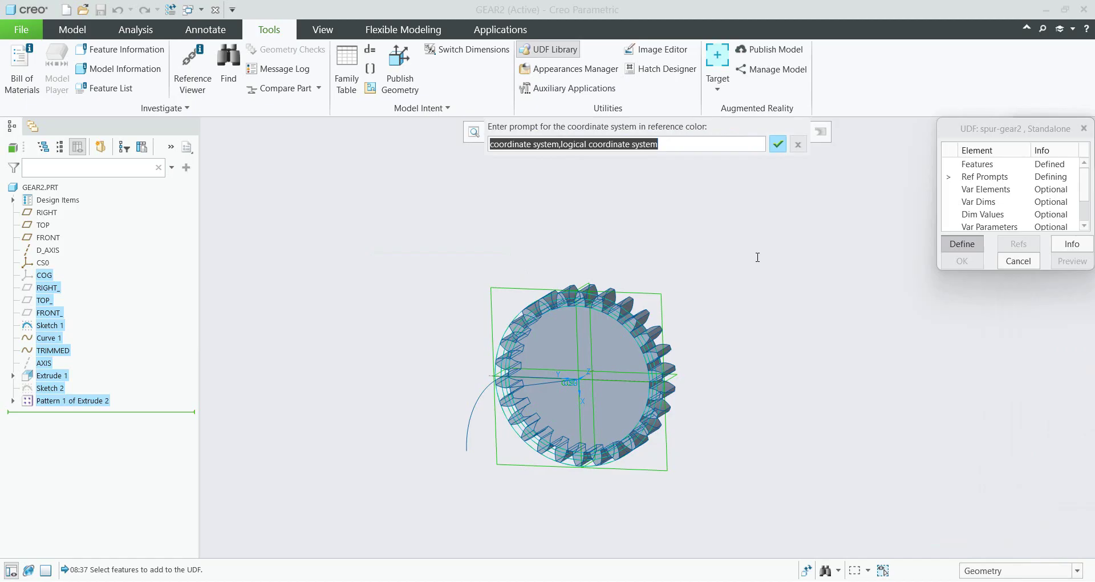
text(Select)
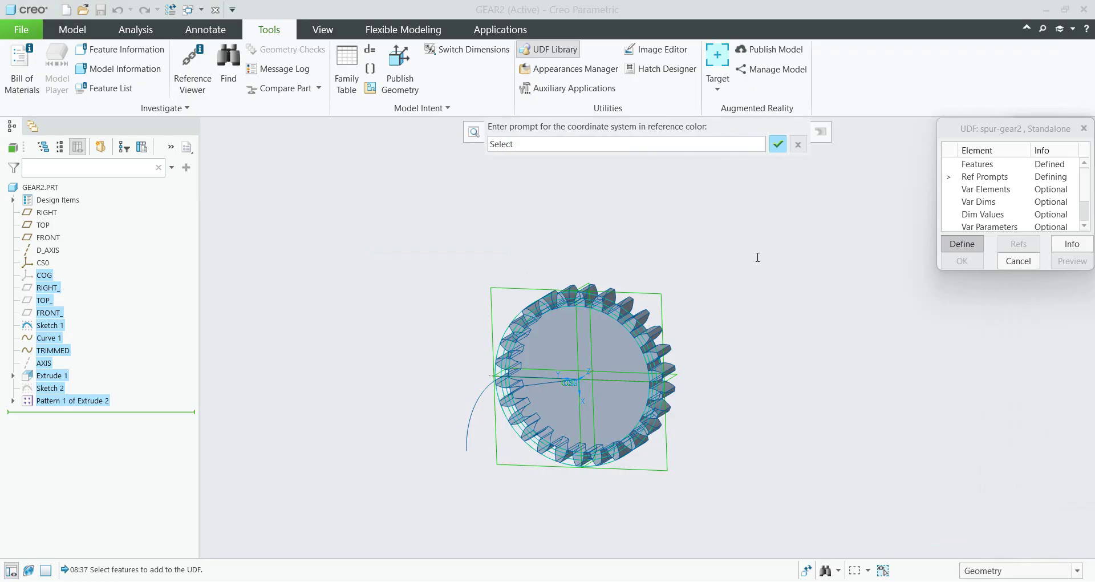
text( CSYS)
key(Return)
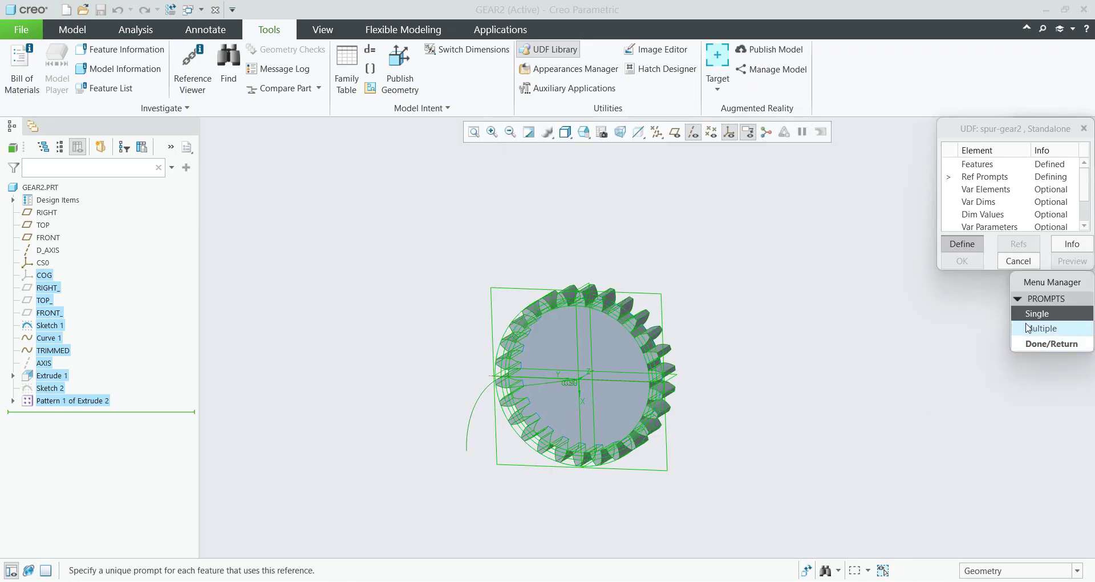
click(1037, 344)
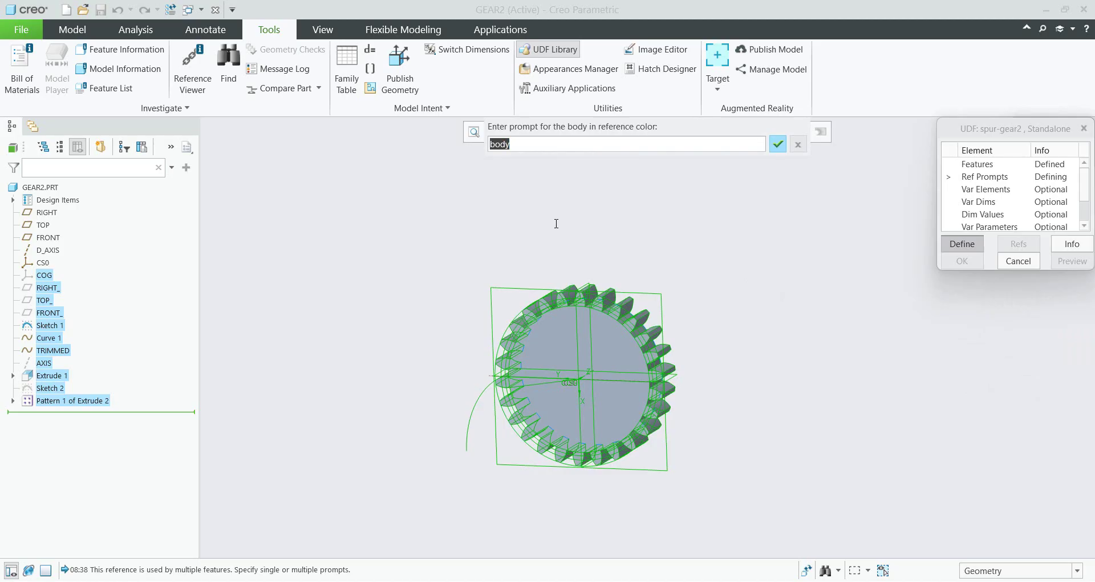
text(Select body - optional)
key(Return)
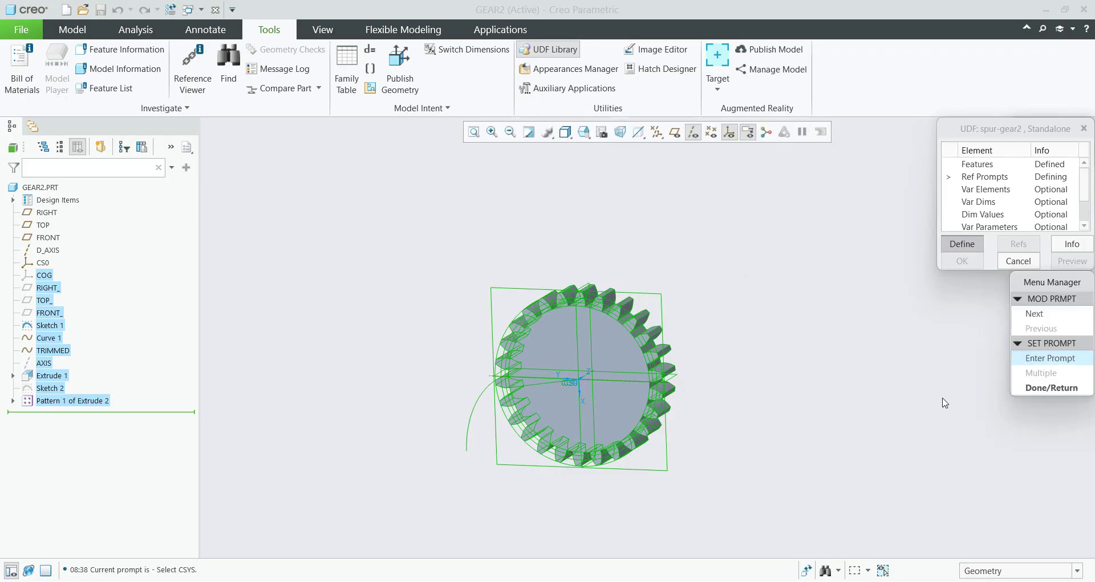
click(1040, 387)
drag(938, 270, 916, 358)
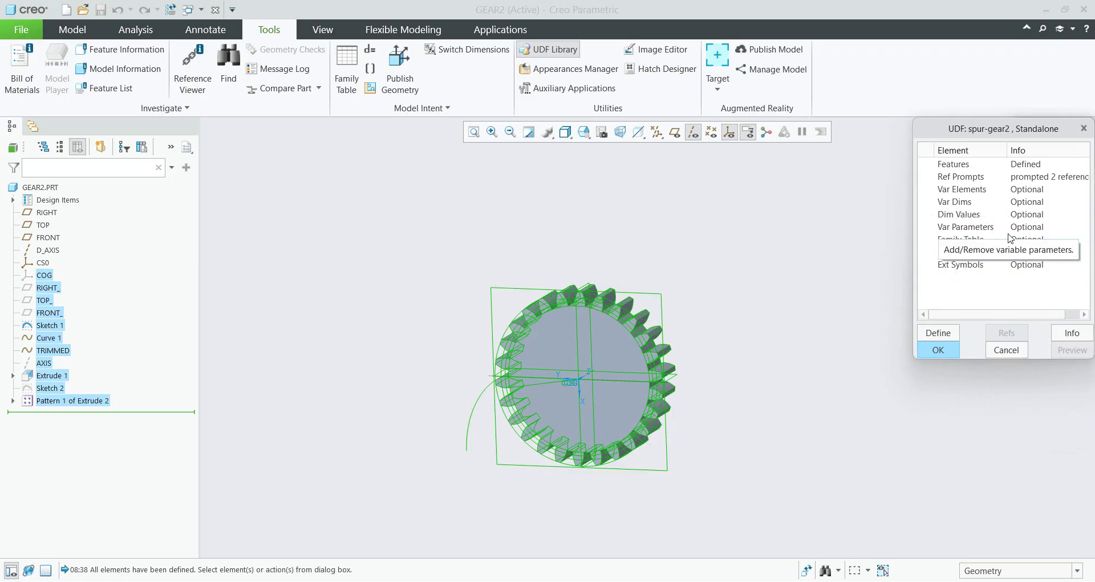
Step: Mark M, Z and WIDTH as external symbols of the UDF
click(960, 269)
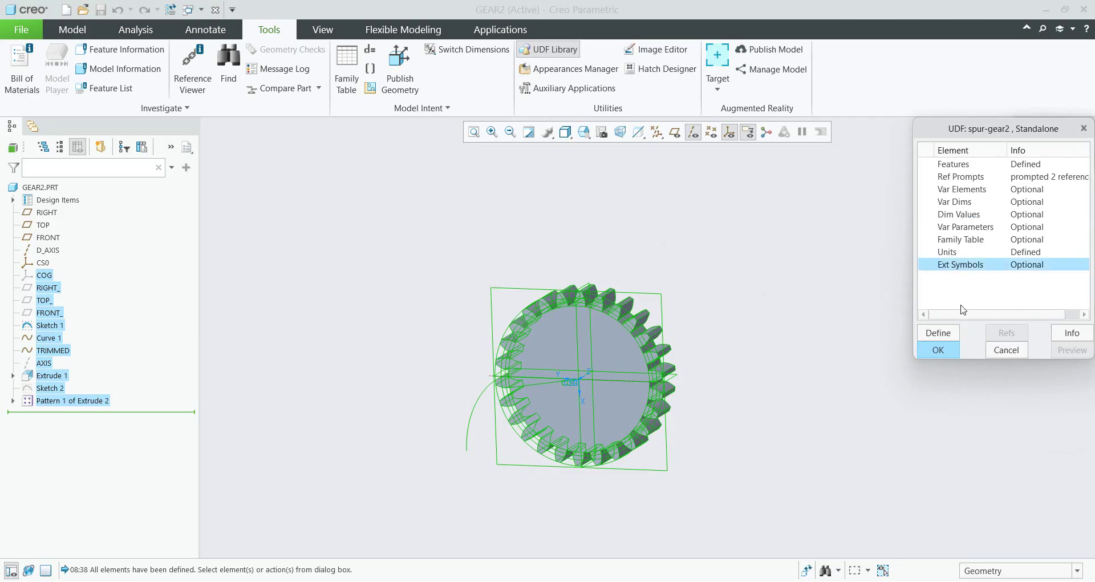
click(944, 333)
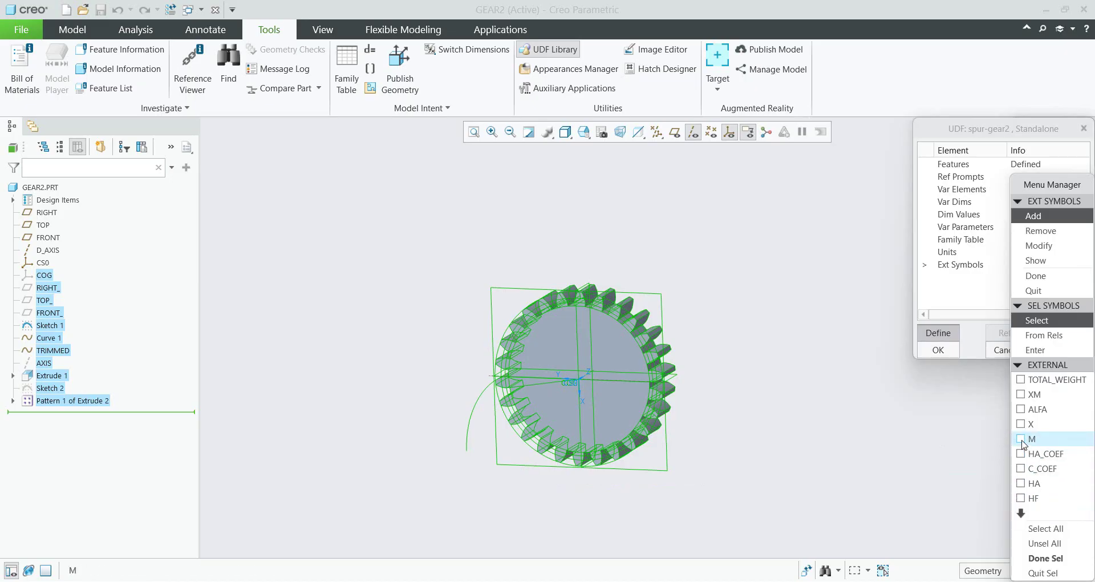
click(1020, 513)
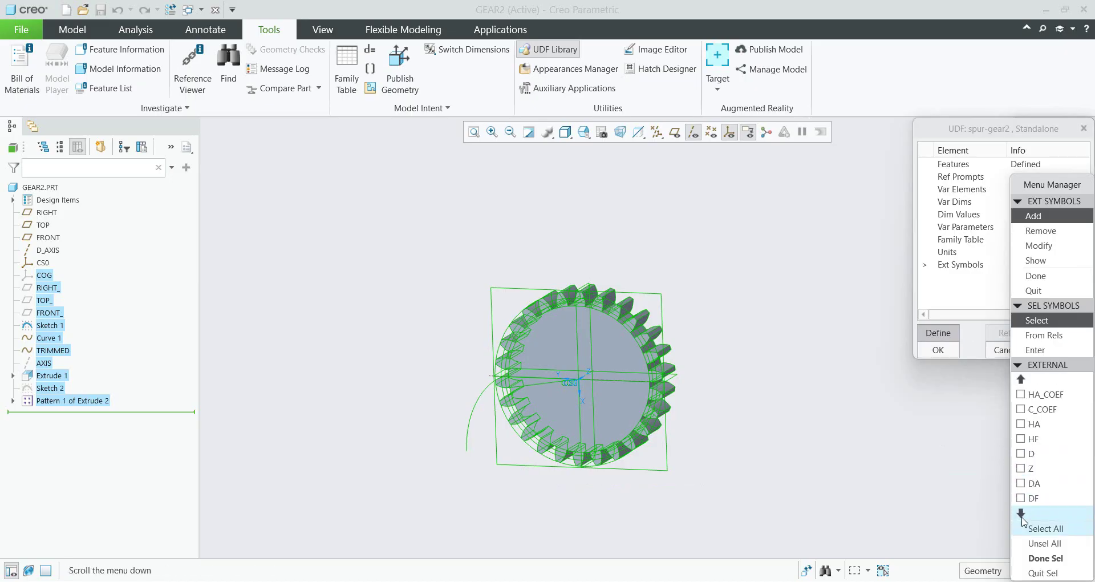
click(1021, 473)
click(1021, 513)
click(1021, 498)
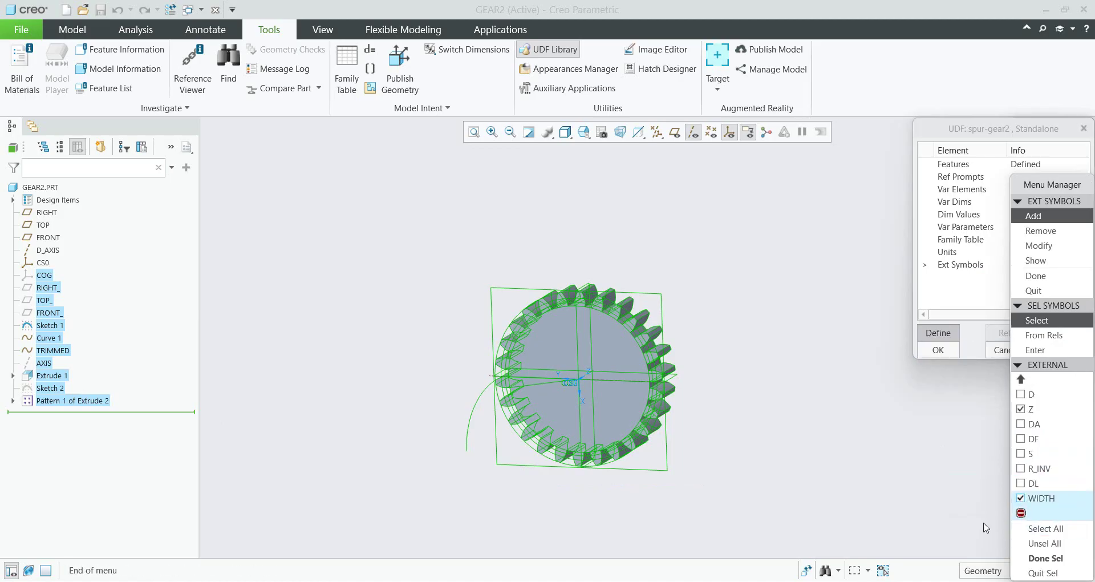
click(1048, 557)
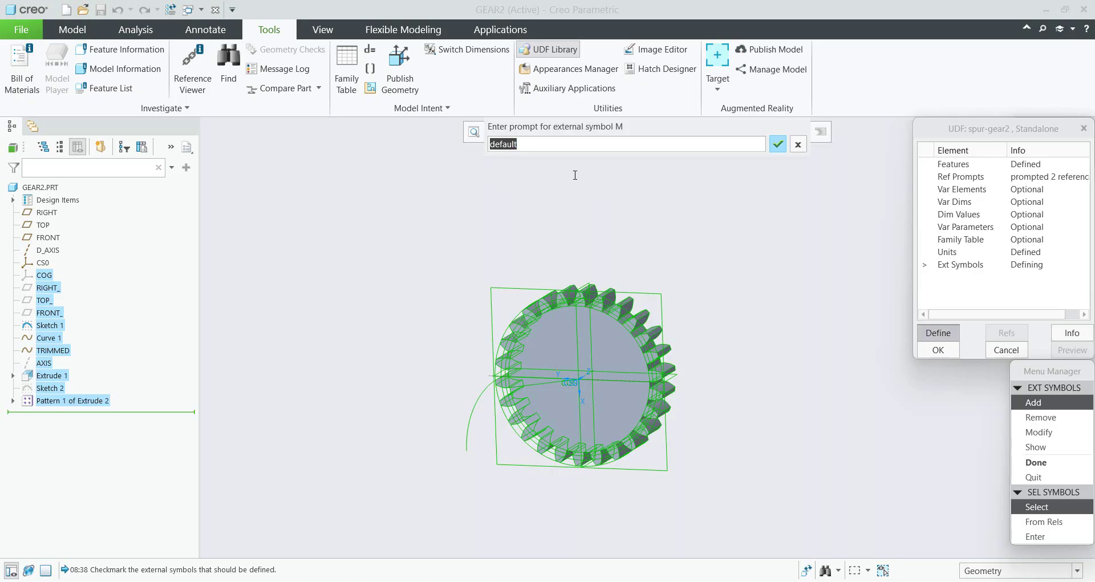
Step: Give them the prompts Set MODULE, Number of Teeth and Gear Width, then store the UDF
text(Set)
text(DULE)
key(Return)
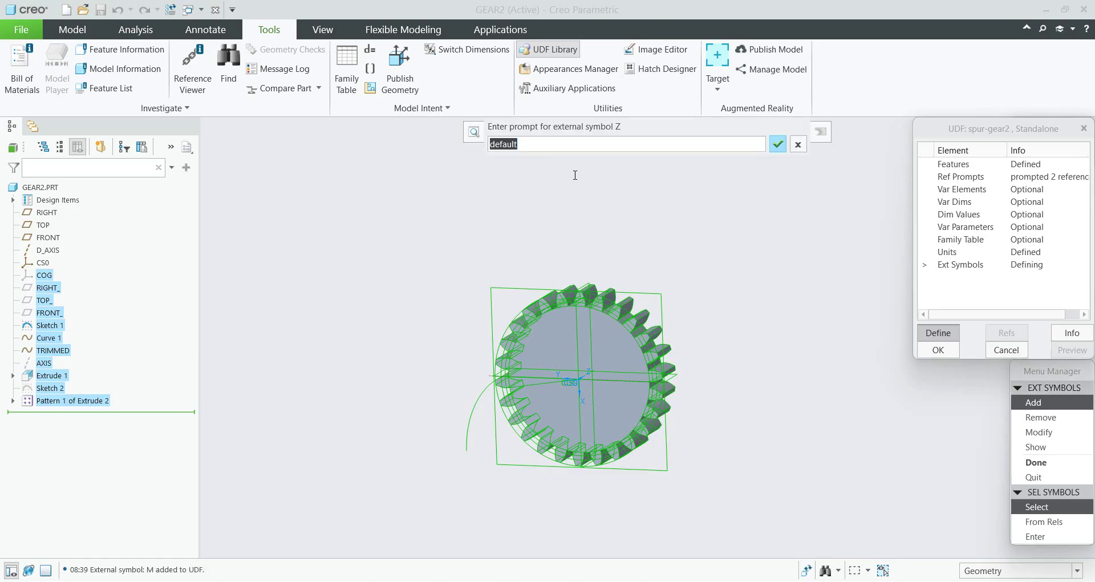
text(Number of Teeth)
key(Return)
text(Gear)
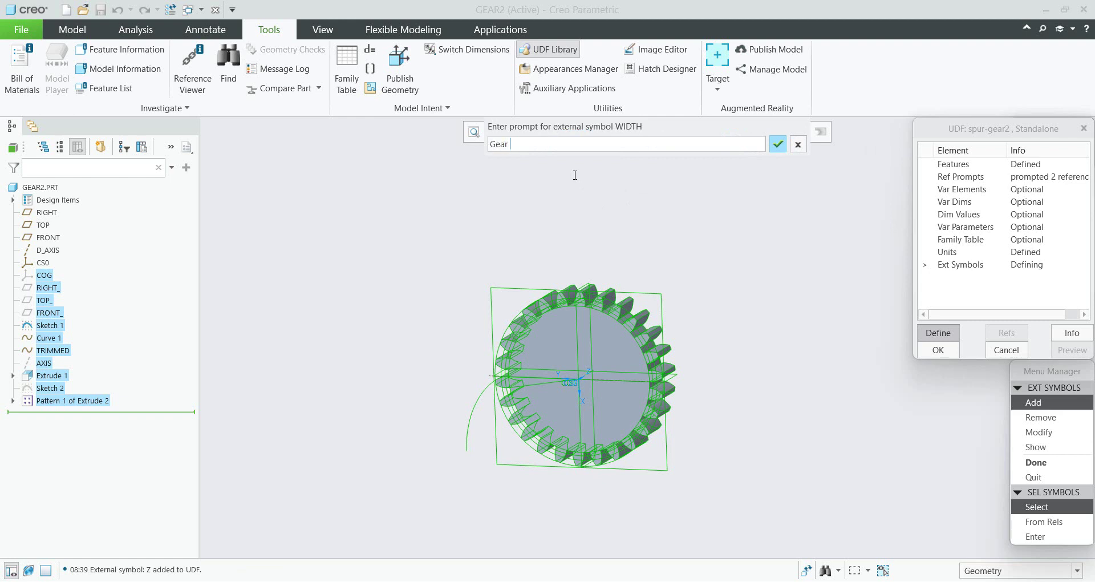
text( Width)
key(Return)
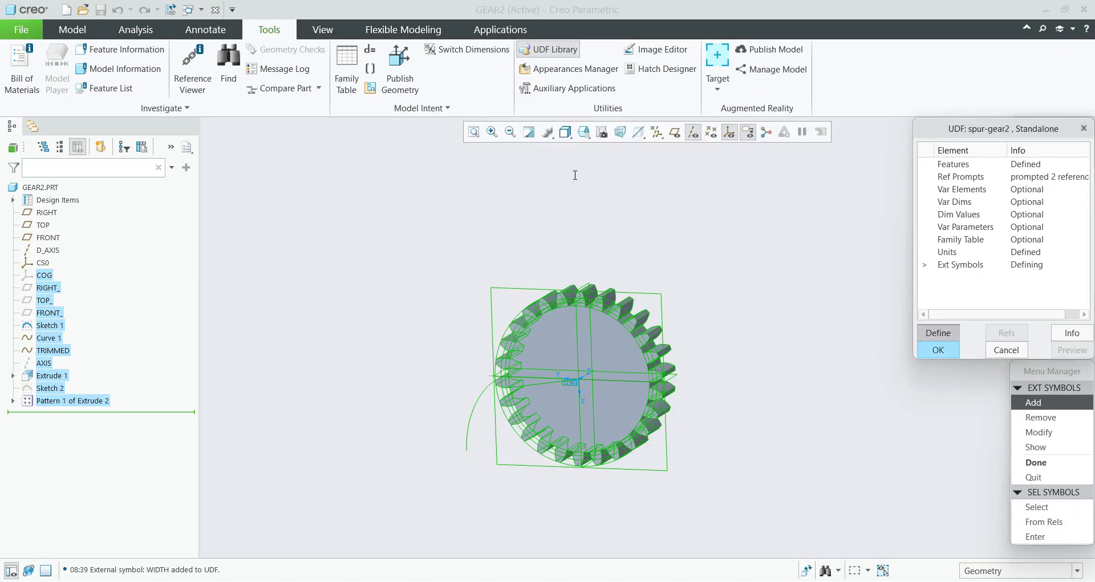
click(1035, 462)
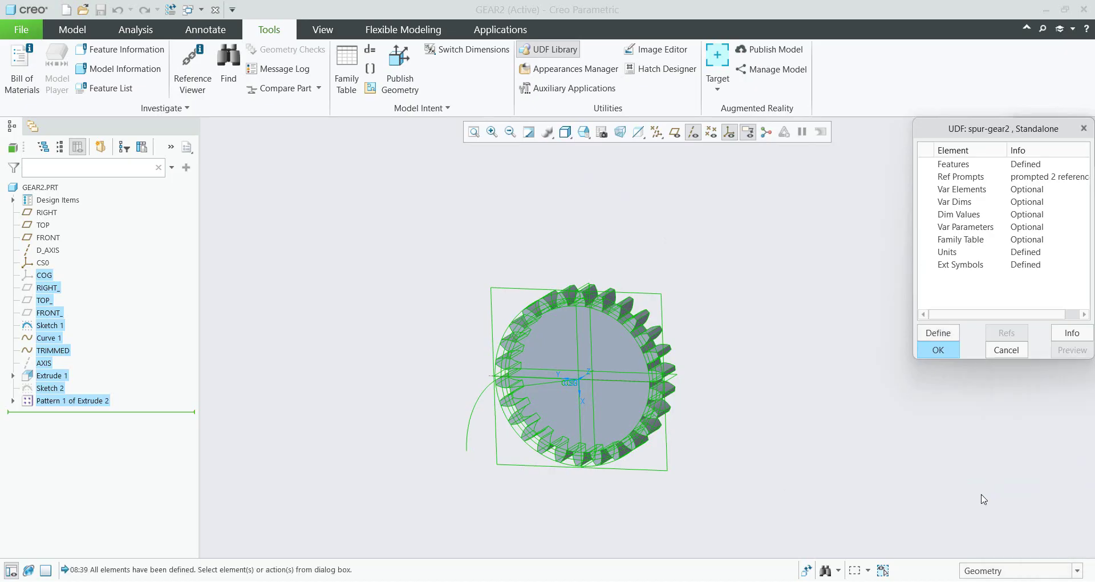
click(937, 350)
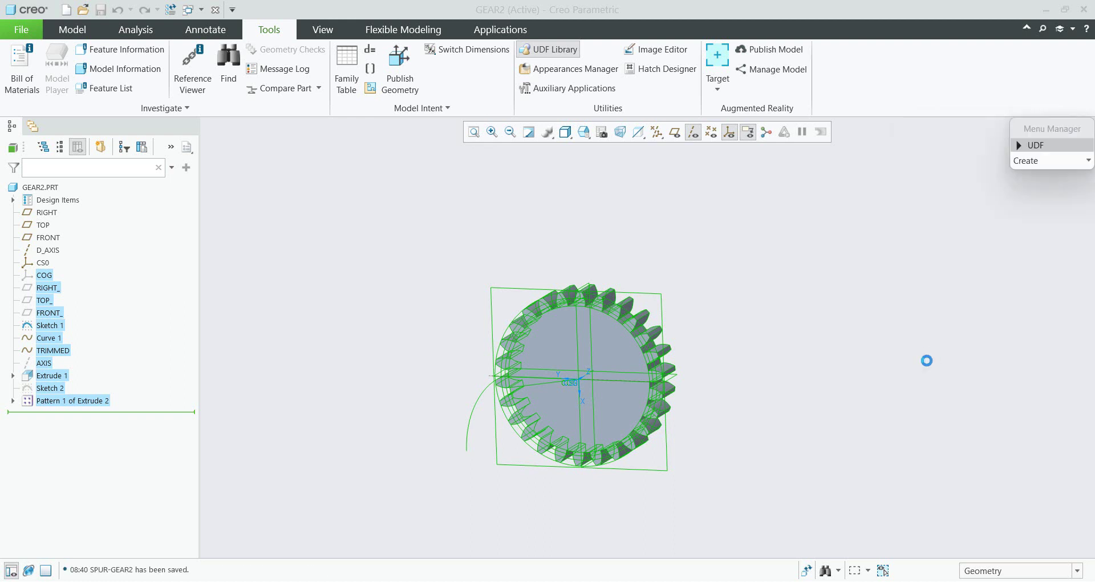
click(1031, 235)
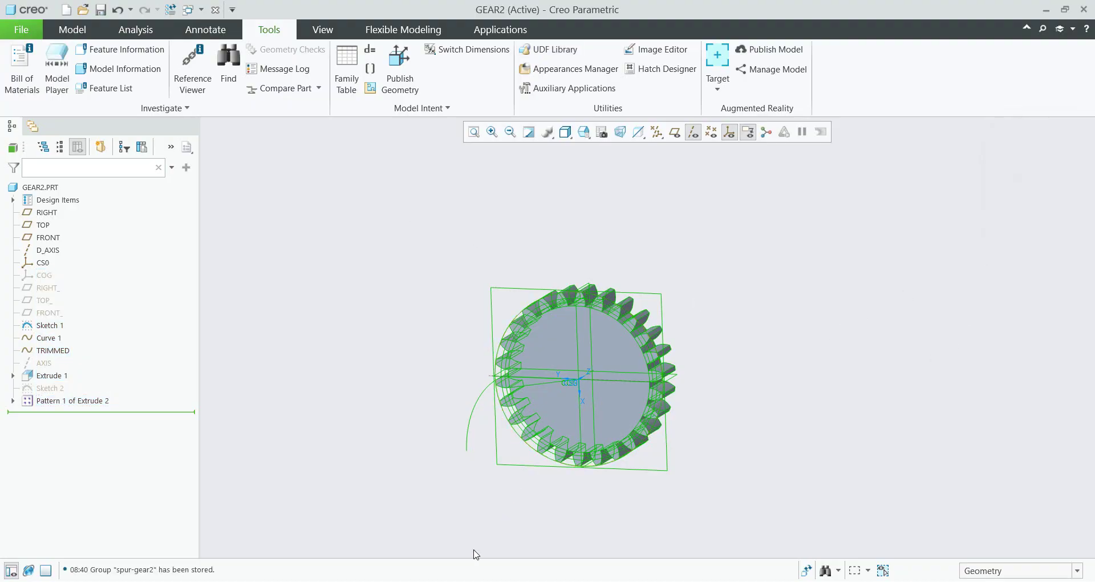
Step: Paste spur-gear2.gph.1 into the Creo11 configuration\groups folder, then return to Creo
click(477, 581)
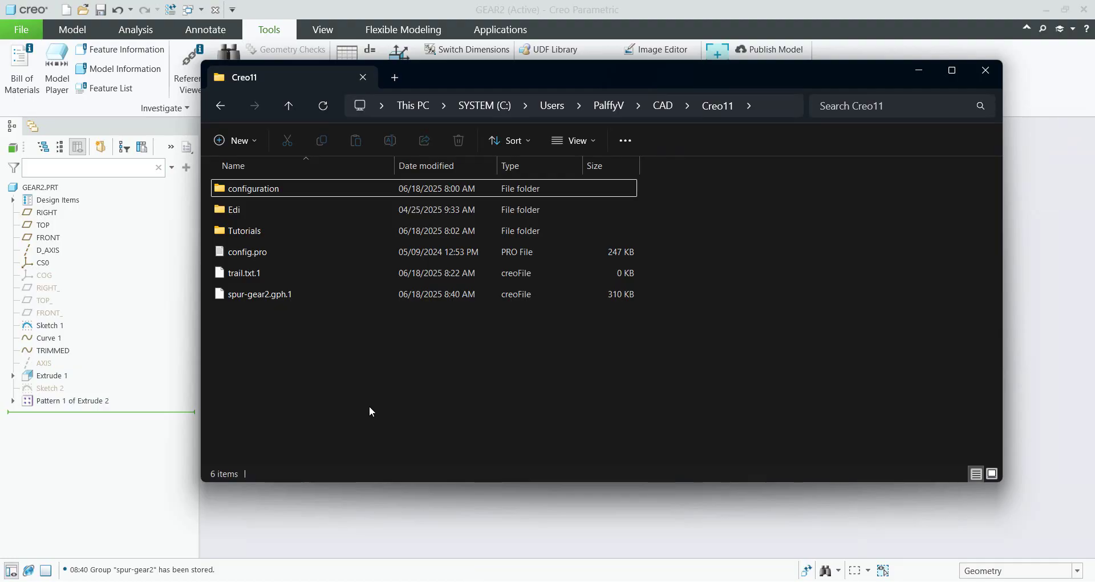
drag(443, 72, 624, 126)
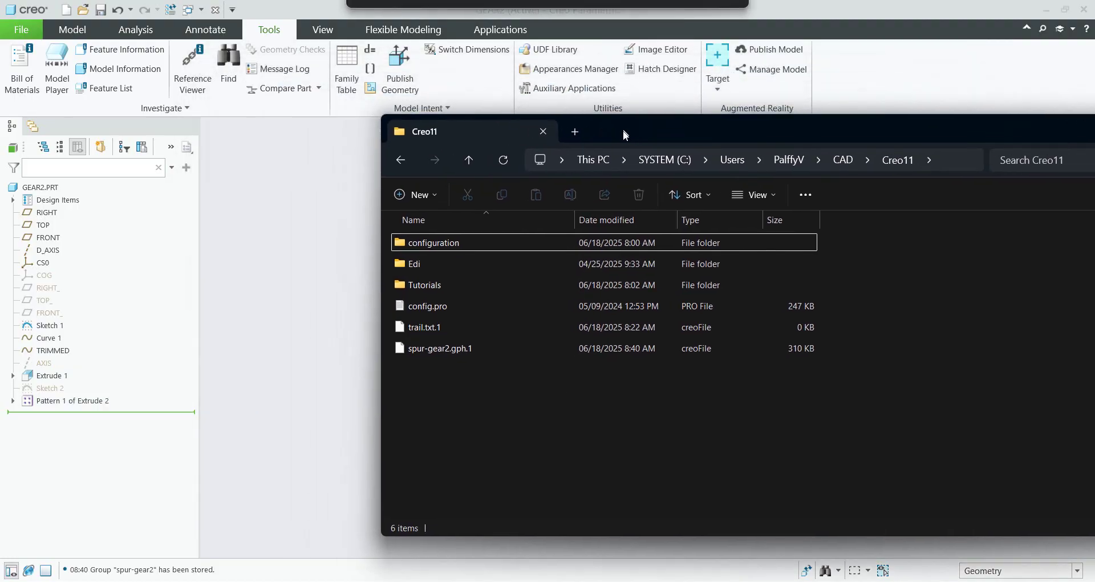
click(429, 349)
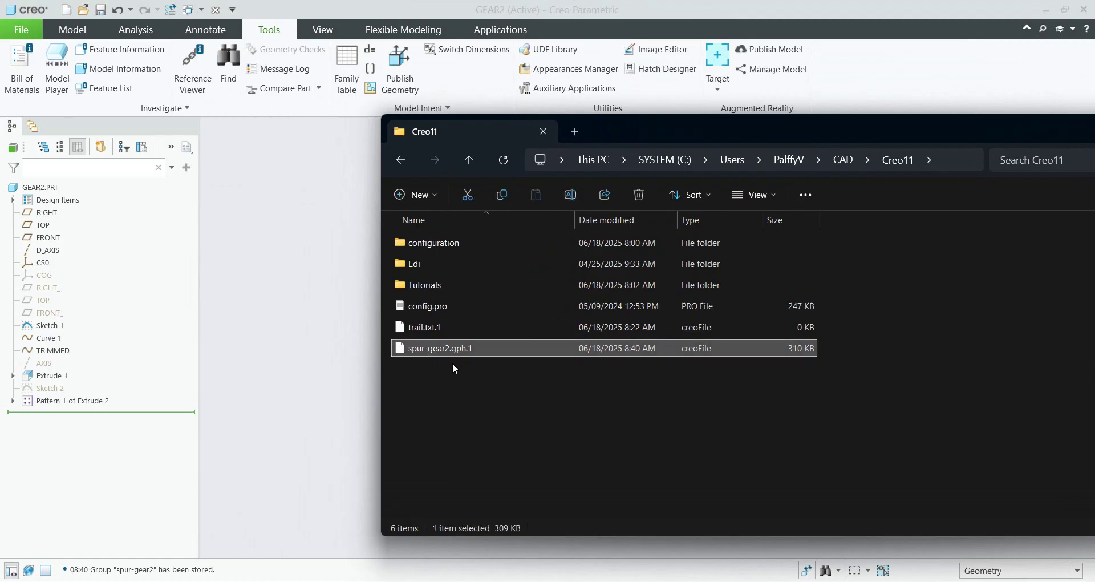
double_click(427, 246)
double_click(421, 245)
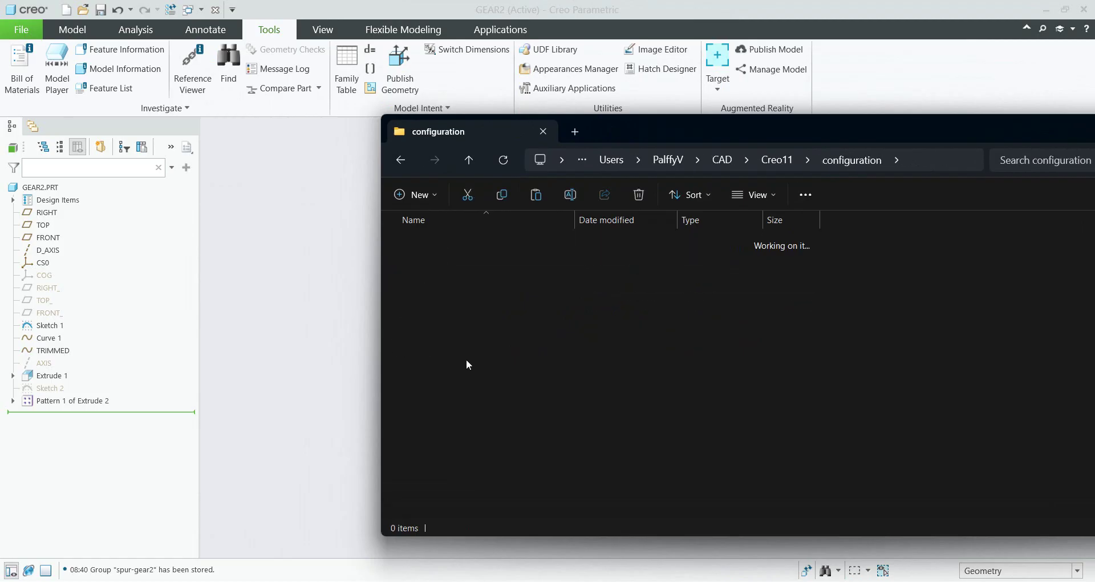
key(ctrl+v)
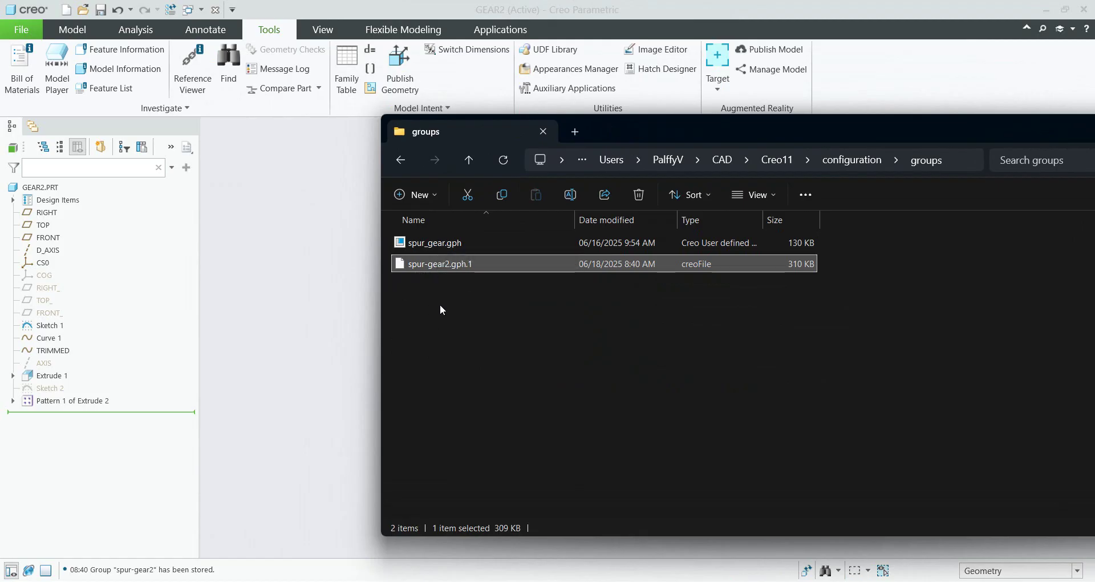
click(336, 302)
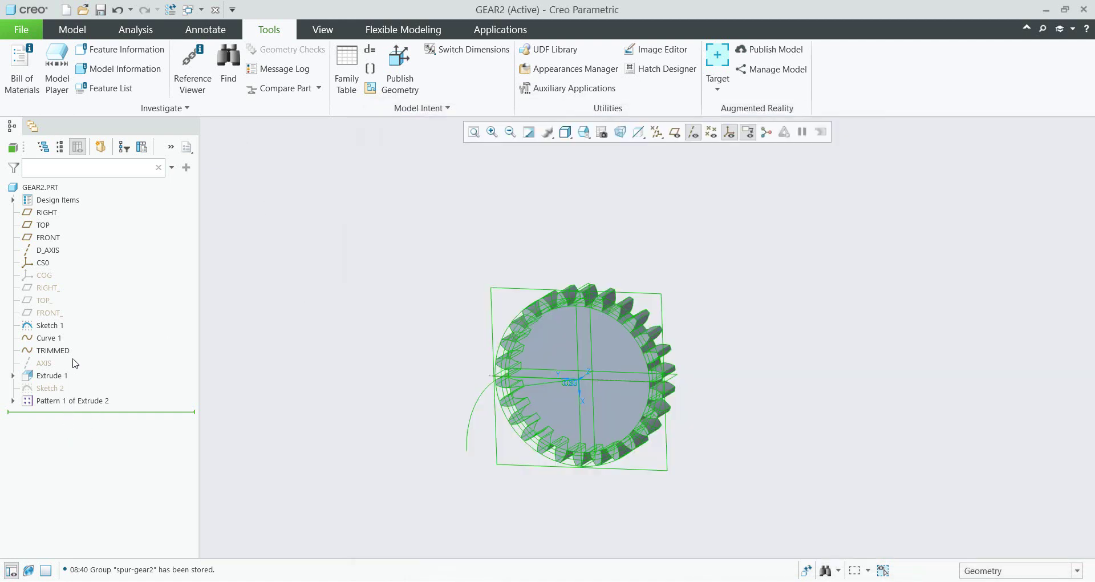
Step: Delete features COG through Pattern 1 of Extrude 2 along with their relations
shift+click(72, 401)
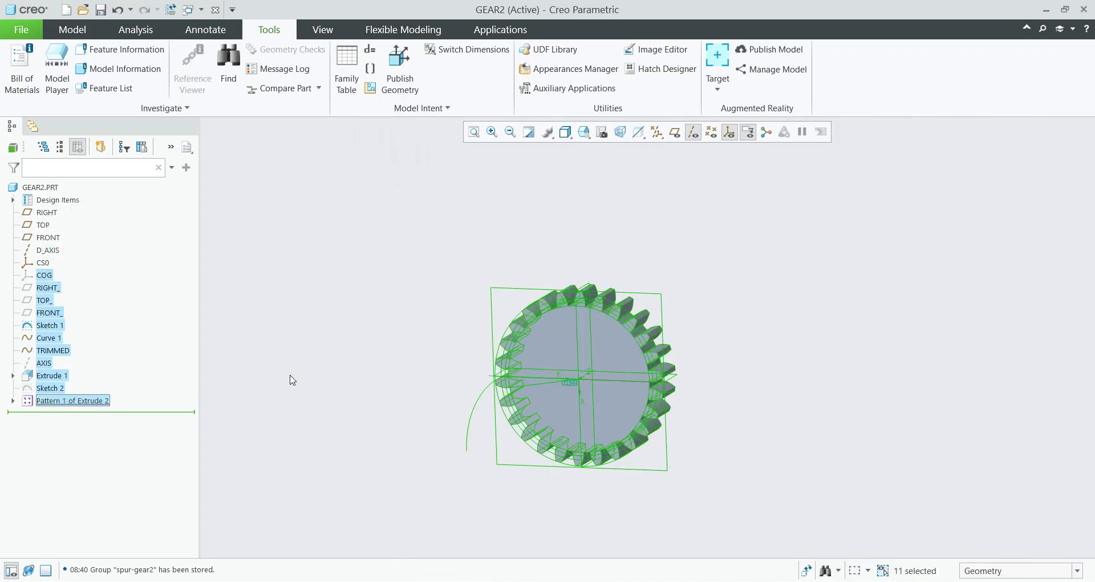
key(Delete)
click(597, 327)
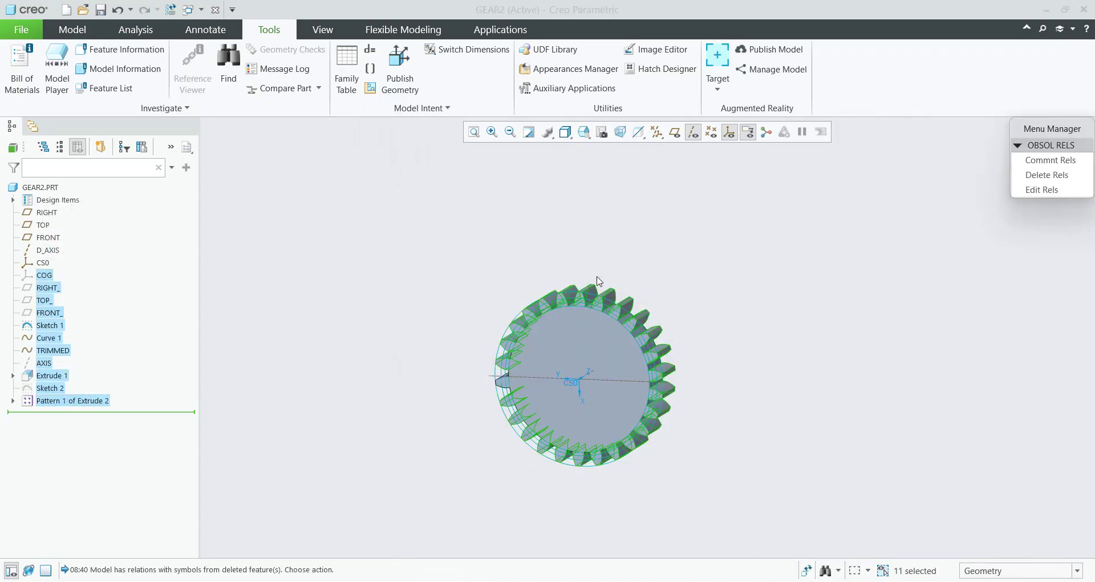
click(1057, 179)
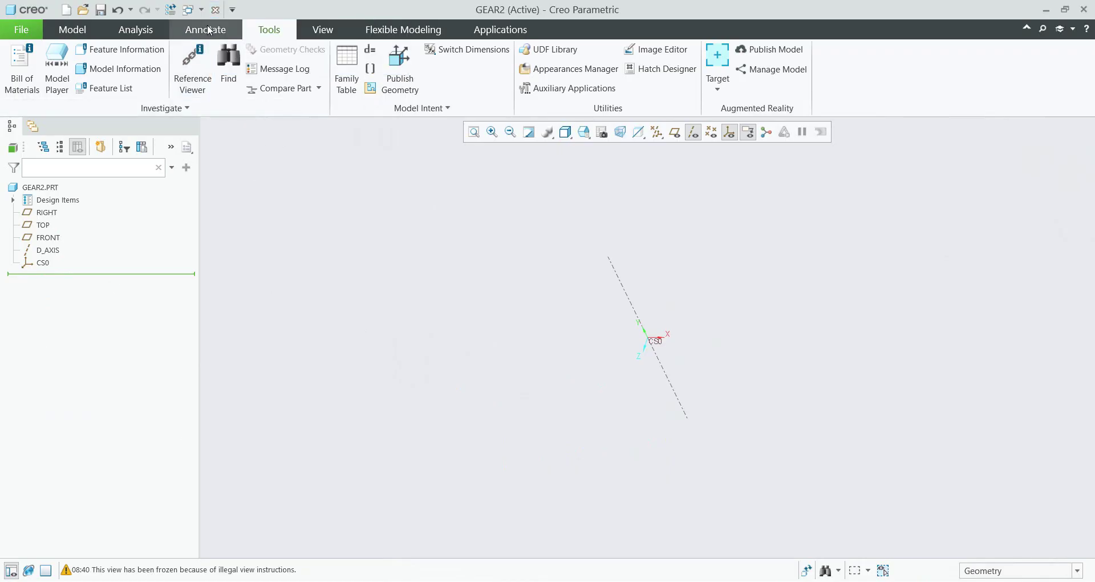
Step: Close GEAR2 and create a new solid part named g3
click(216, 11)
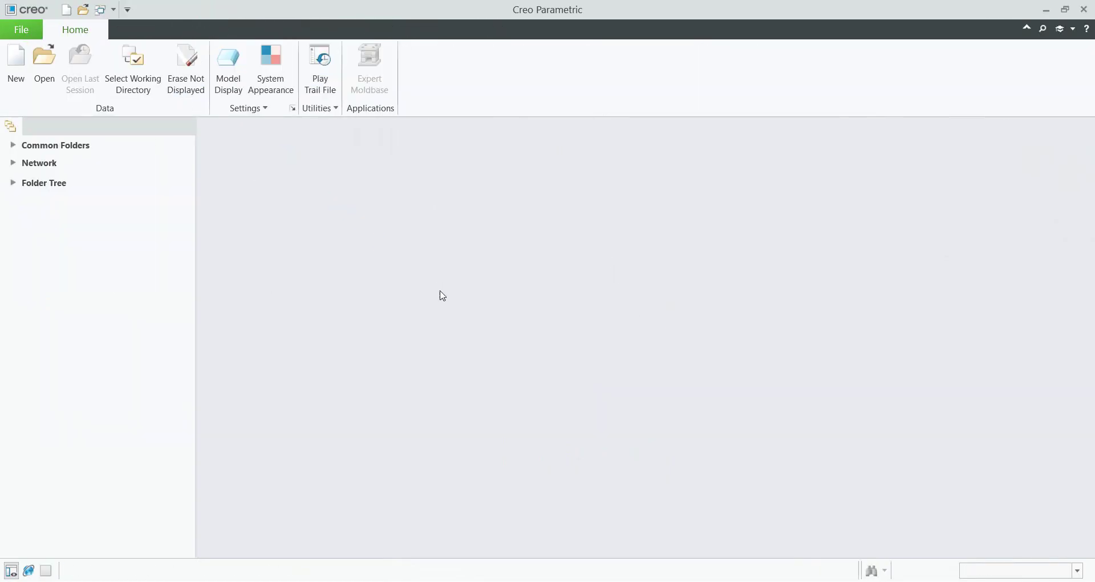
key(ctrl+n)
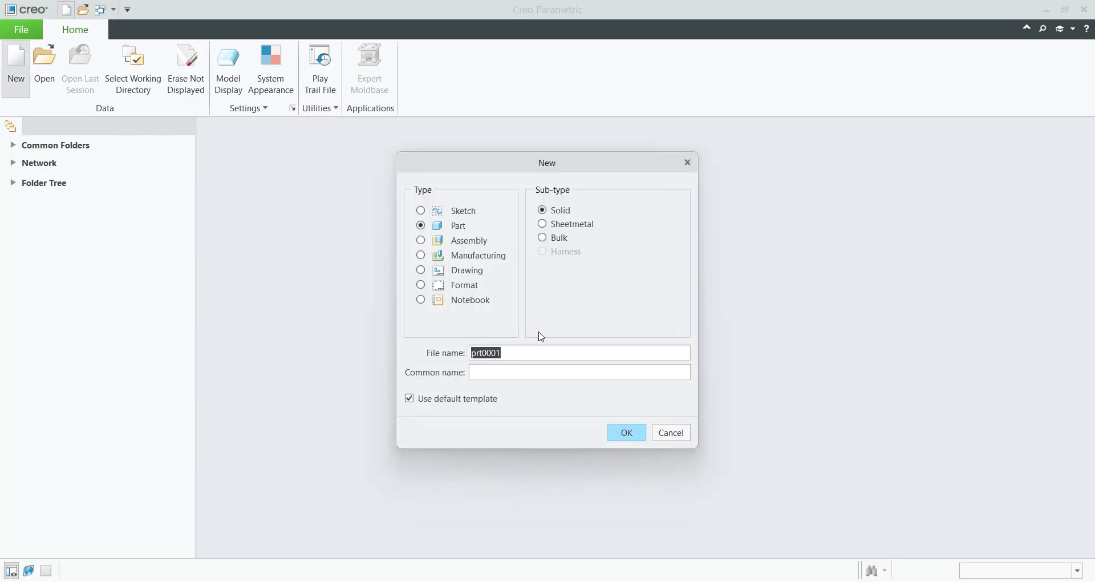
text(g3)
key(Return)
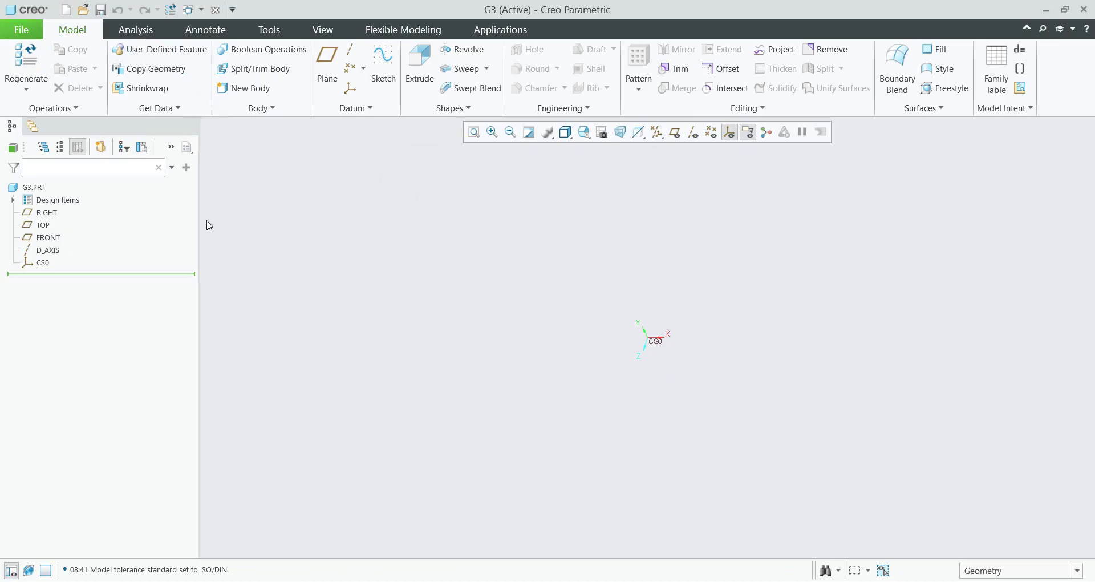
Step: Search the configuration options for 'group' and pick pro_group_dir
click(21, 29)
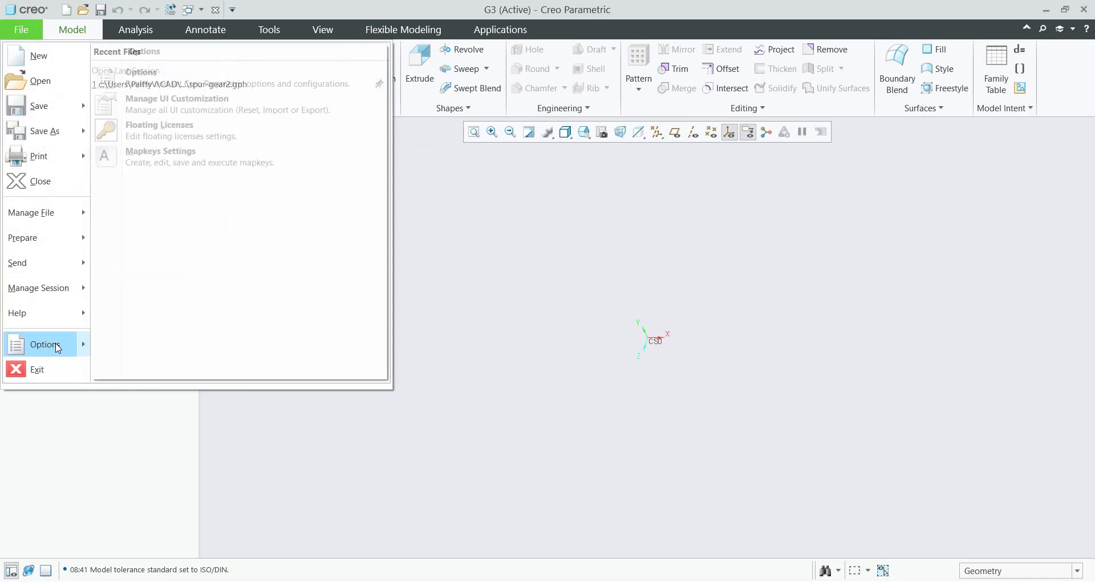
click(57, 345)
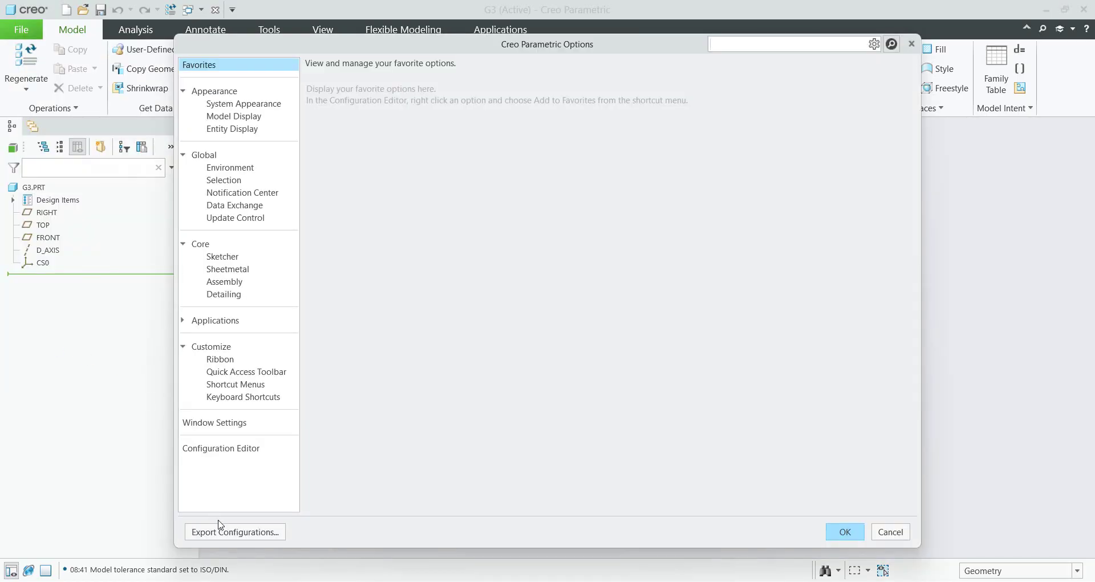
click(211, 448)
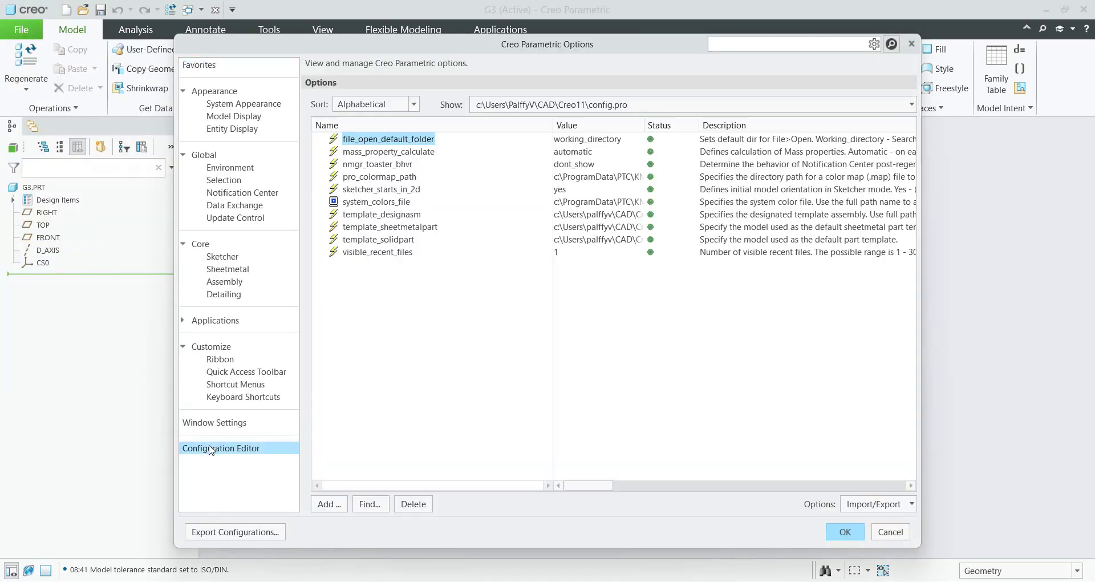
click(369, 505)
text(group)
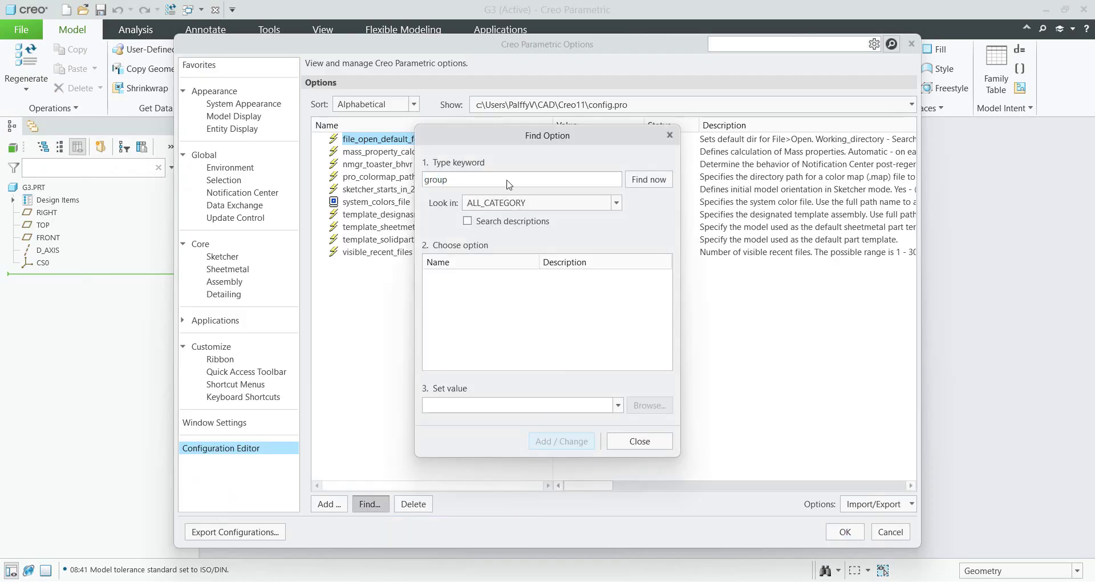
click(654, 181)
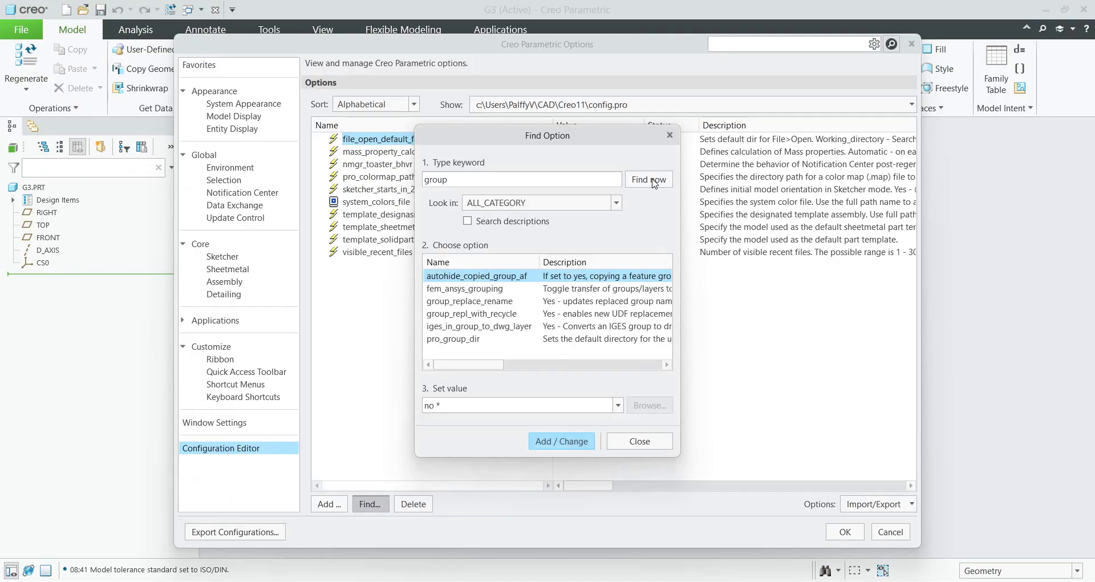
click(443, 340)
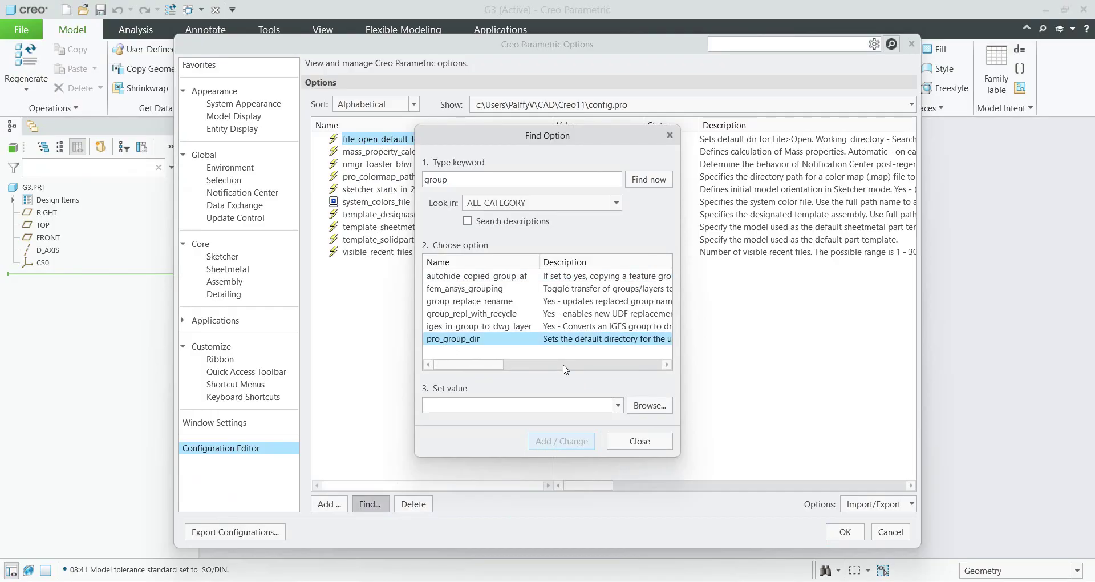
Step: Set pro_group_dir to the configuration\groups folder and apply the options
click(653, 406)
double_click(439, 224)
double_click(429, 223)
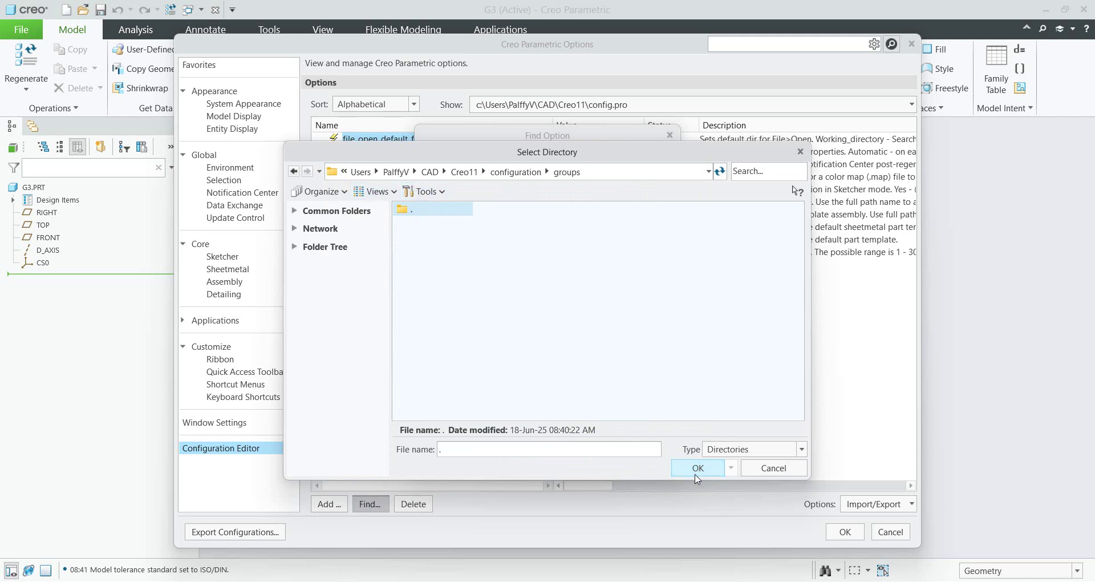
click(697, 468)
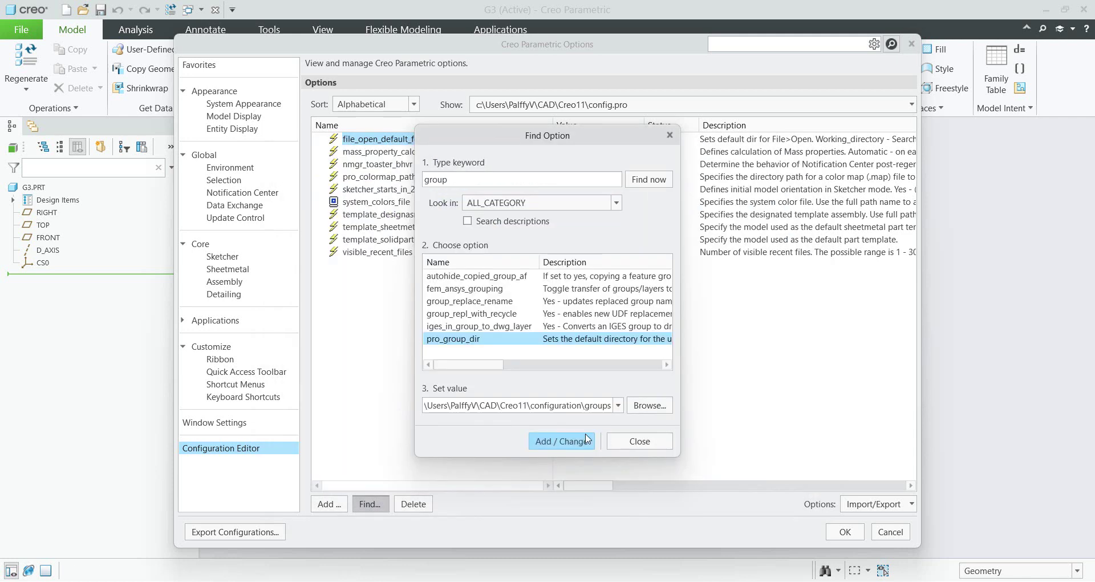
click(556, 445)
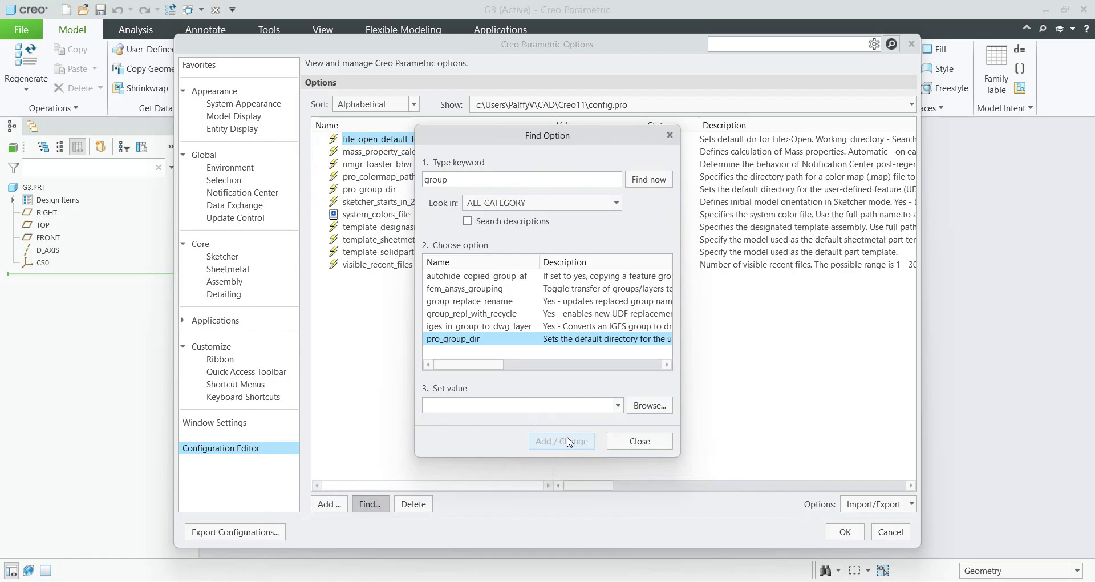
click(640, 441)
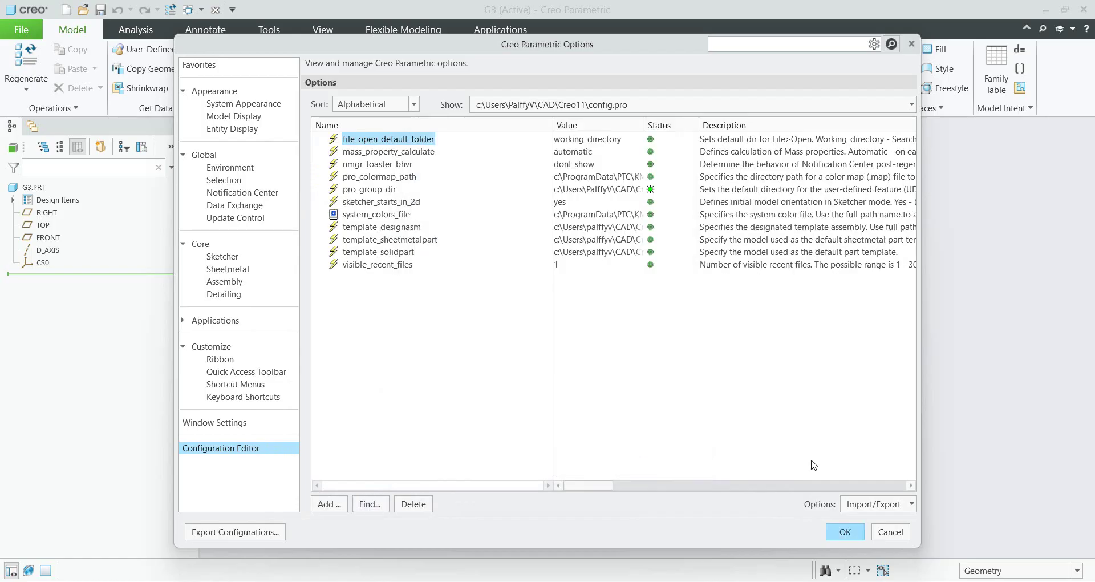
click(844, 532)
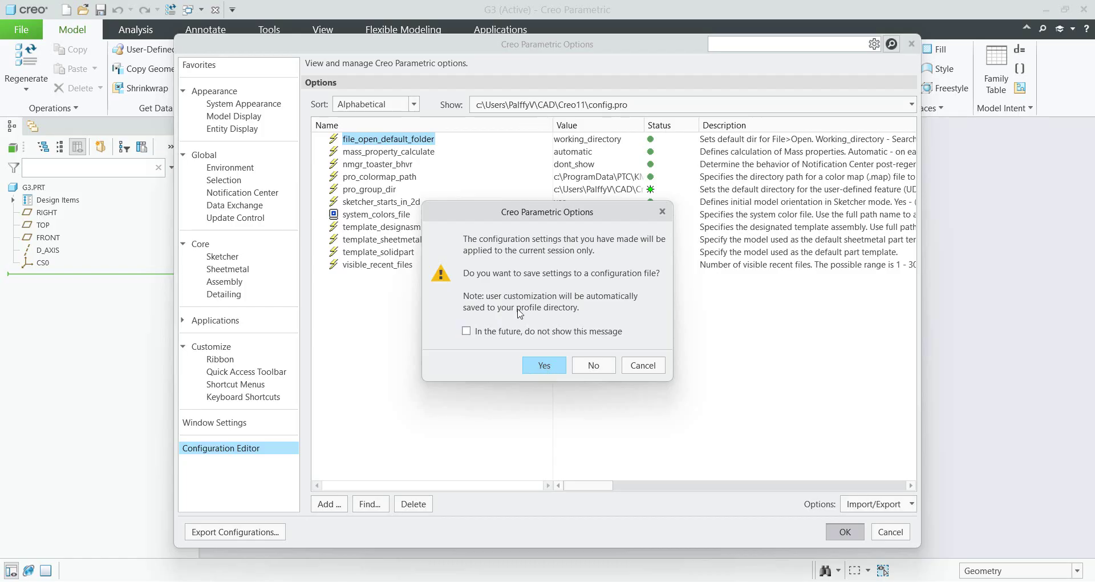
click(593, 365)
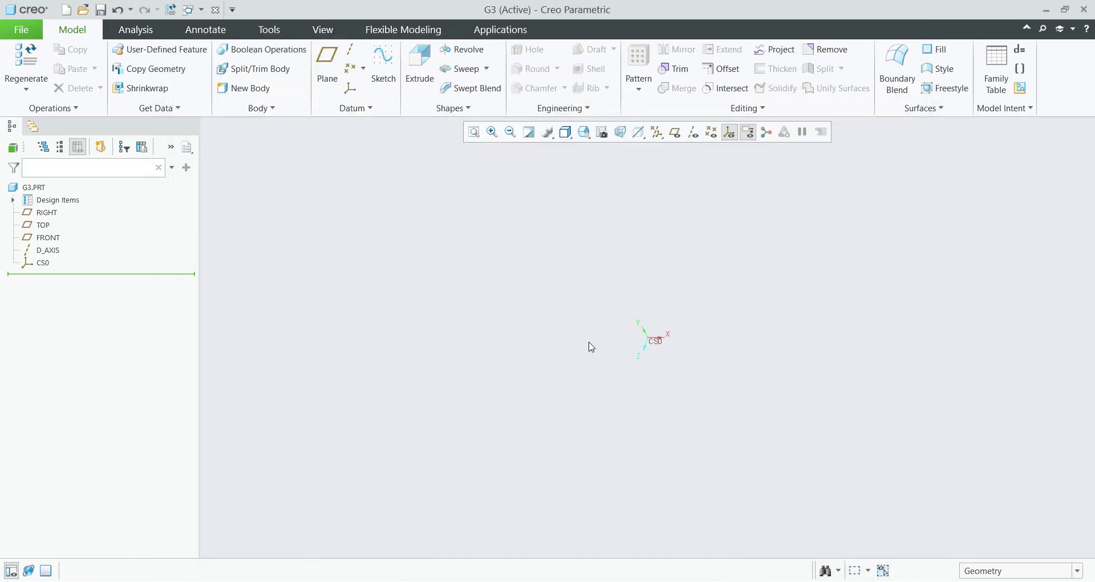
Step: Insert the spur-gear2.gph user-defined feature with the default insertion settings
click(167, 57)
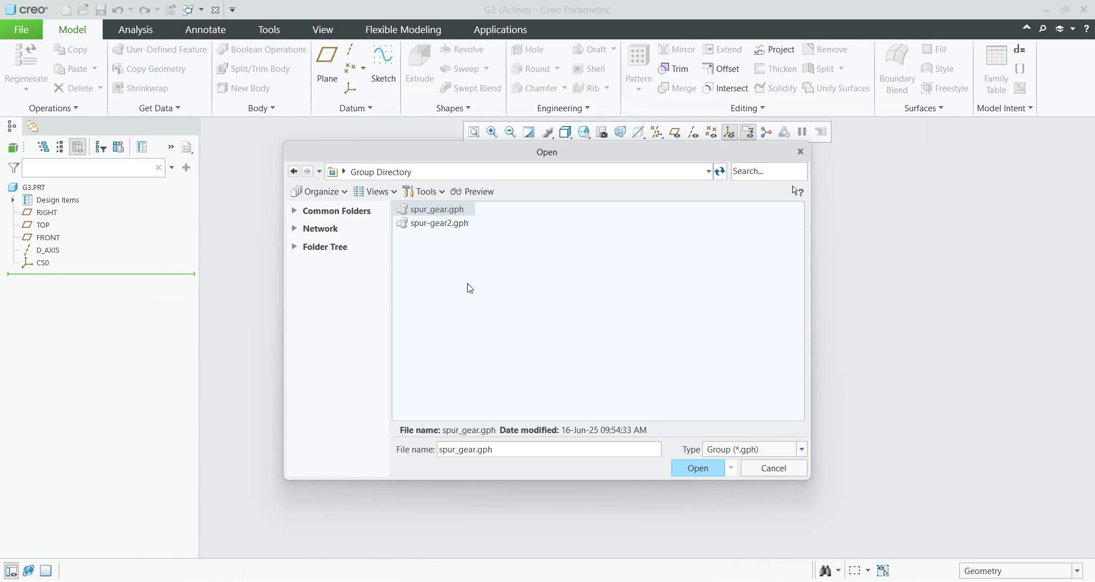
key(alt+Tab)
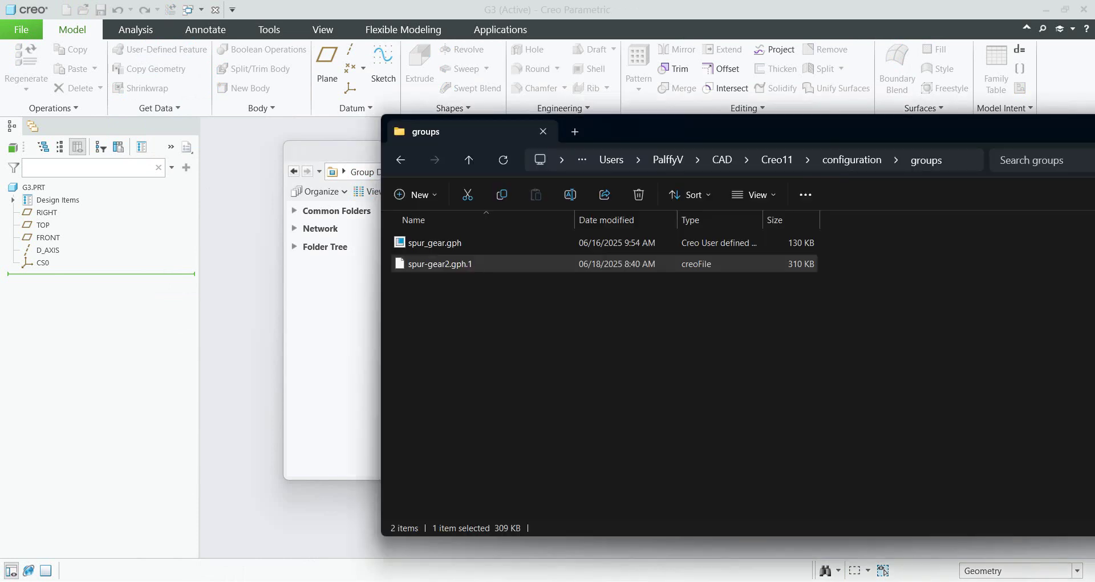
key(alt+Tab)
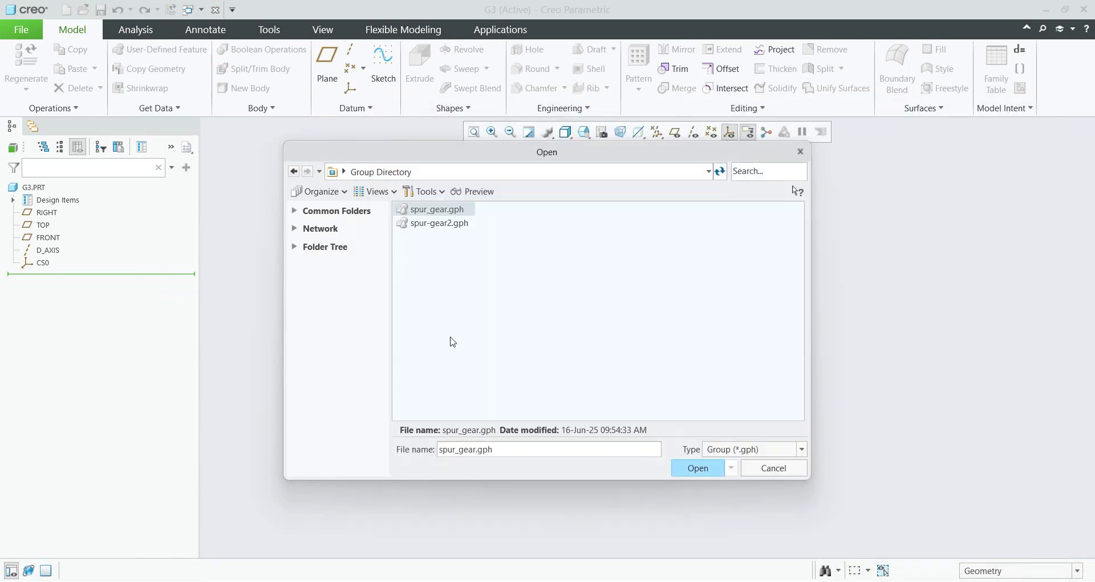
click(421, 225)
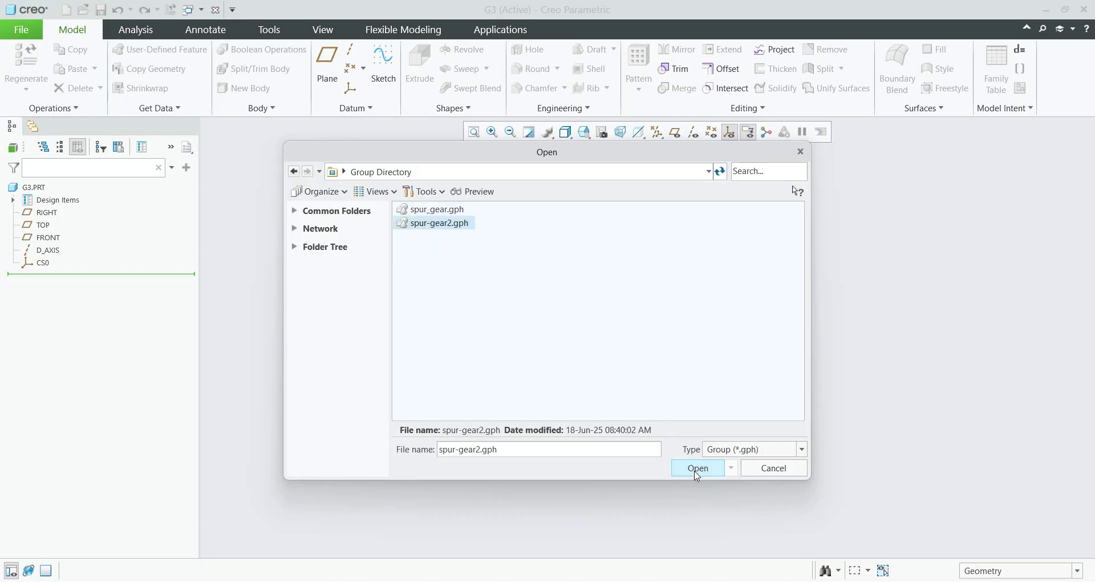
click(697, 473)
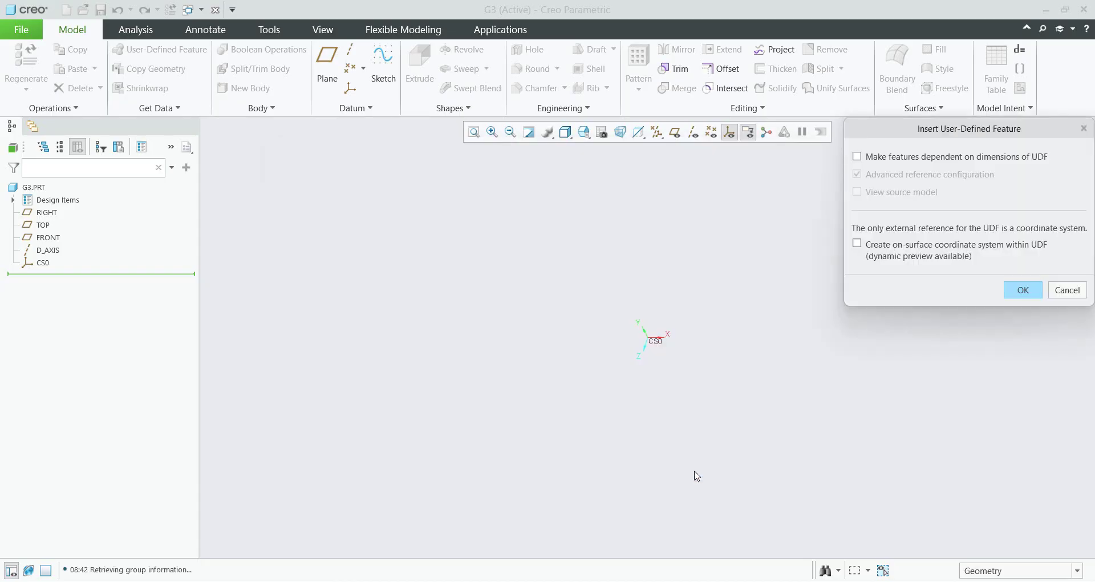
click(1032, 293)
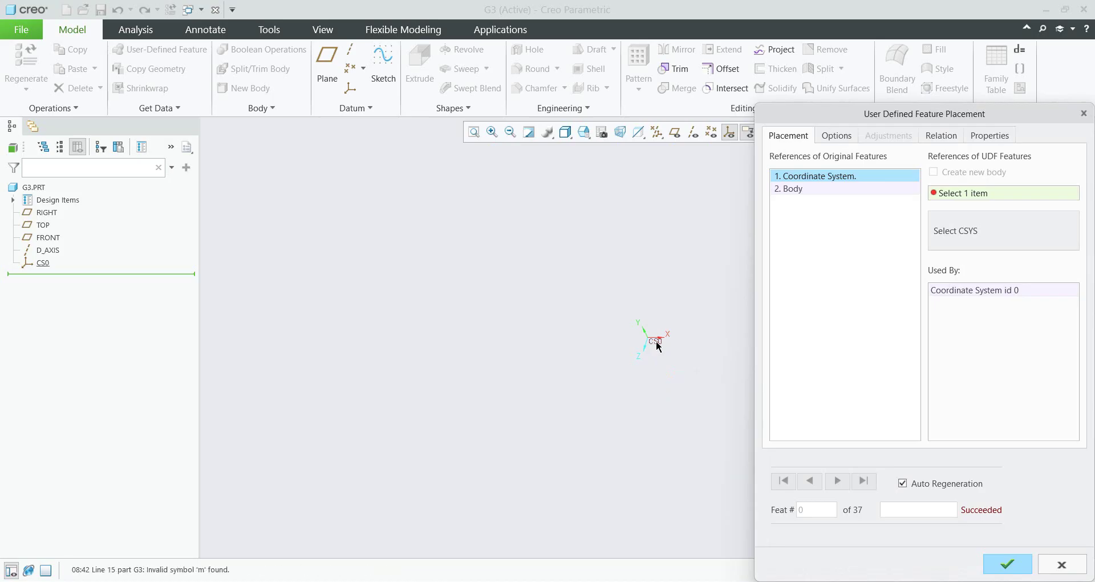
Step: Place the gear on CS0 and make M, Z and WIDTH new part parameters
click(656, 340)
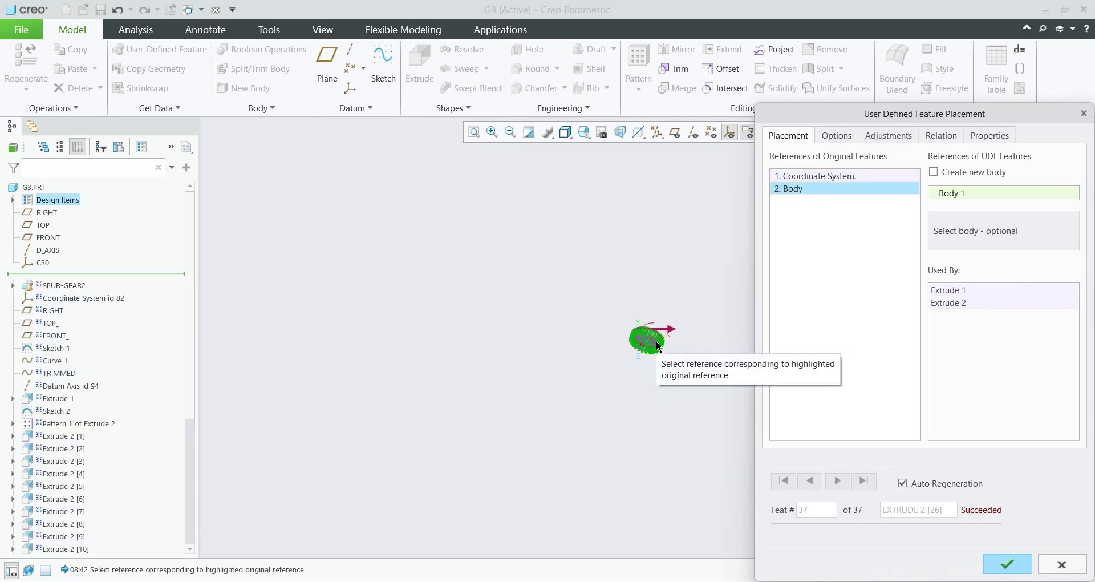
click(941, 136)
click(948, 189)
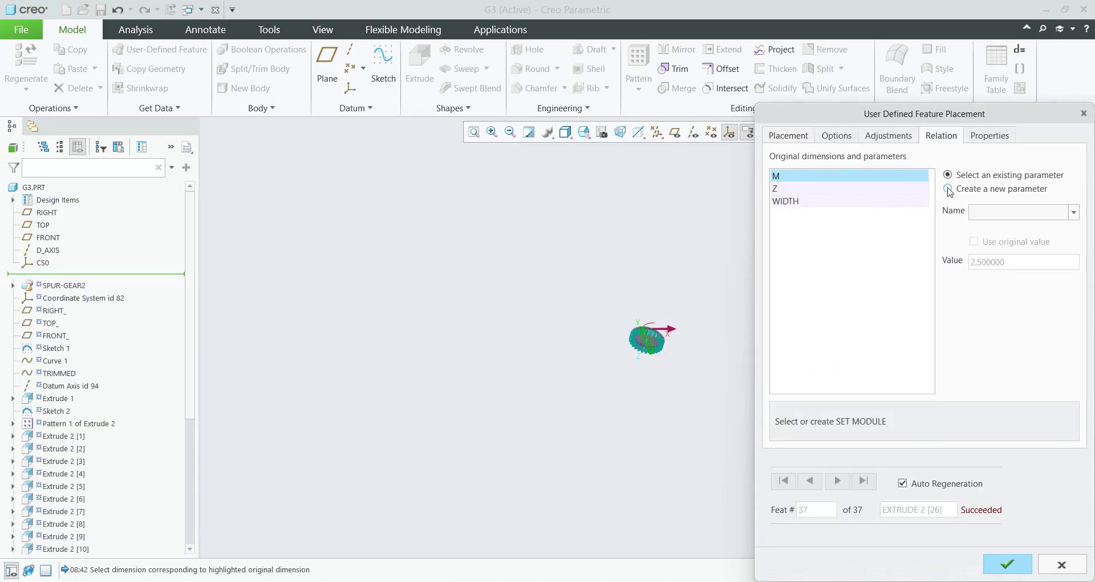
click(793, 189)
click(948, 189)
click(807, 200)
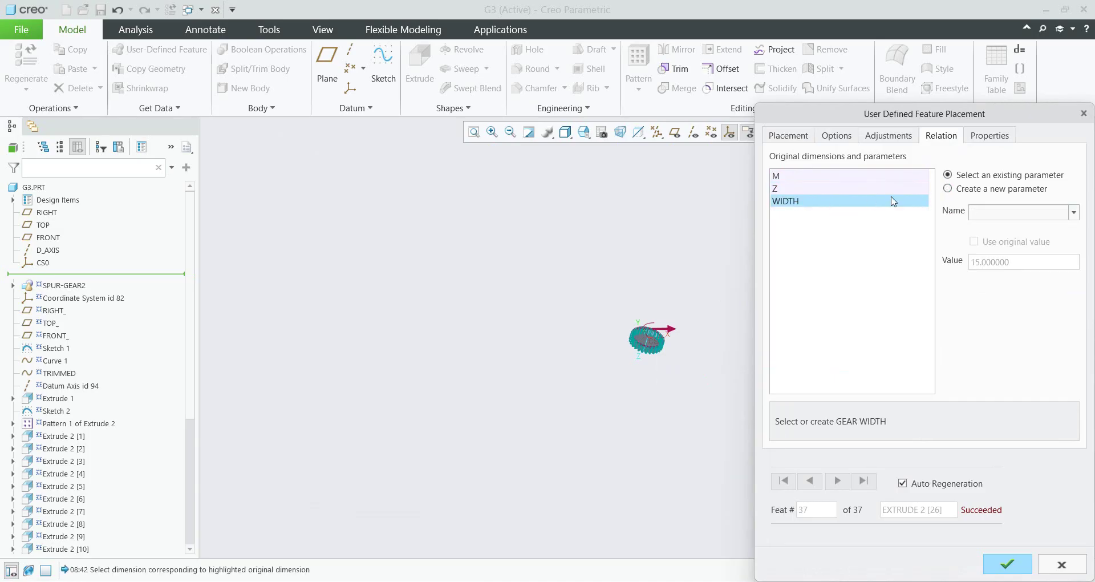
click(948, 189)
Step: Set WIDTH to 25, Z to 33 and M to 1.5, then finish the gear
drag(1011, 262, 942, 269)
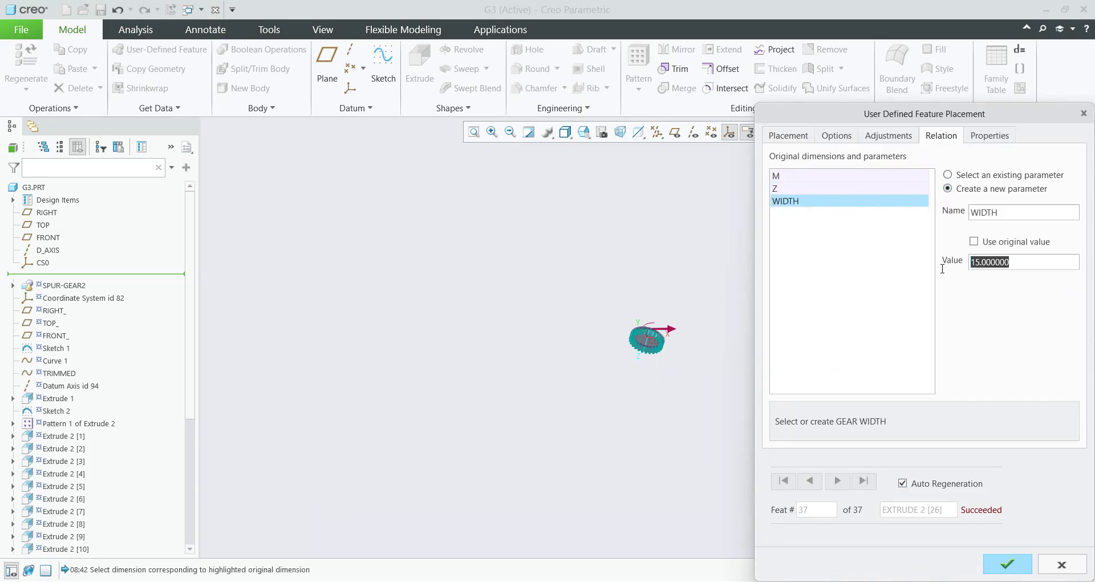
text(25)
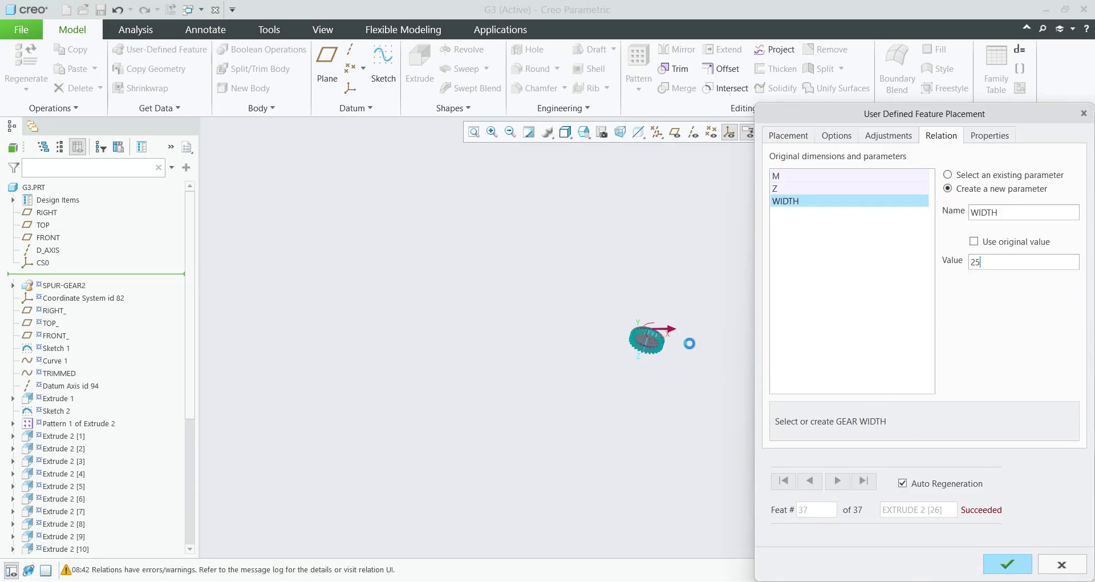
click(802, 189)
drag(1001, 261, 938, 269)
text(33)
key(Return)
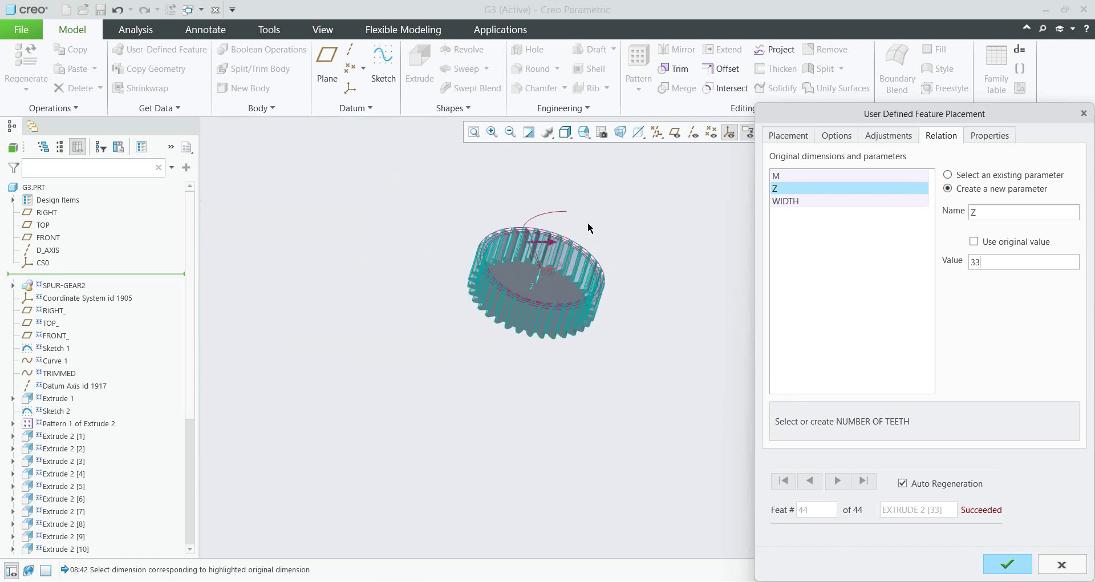
click(775, 176)
double_click(1007, 261)
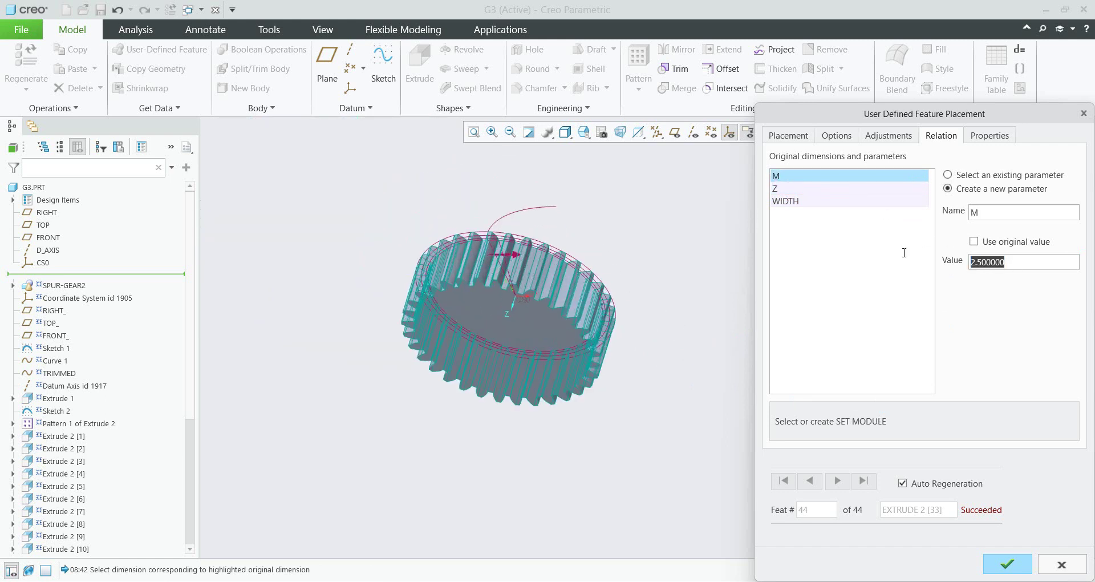
text(1.5)
key(Return)
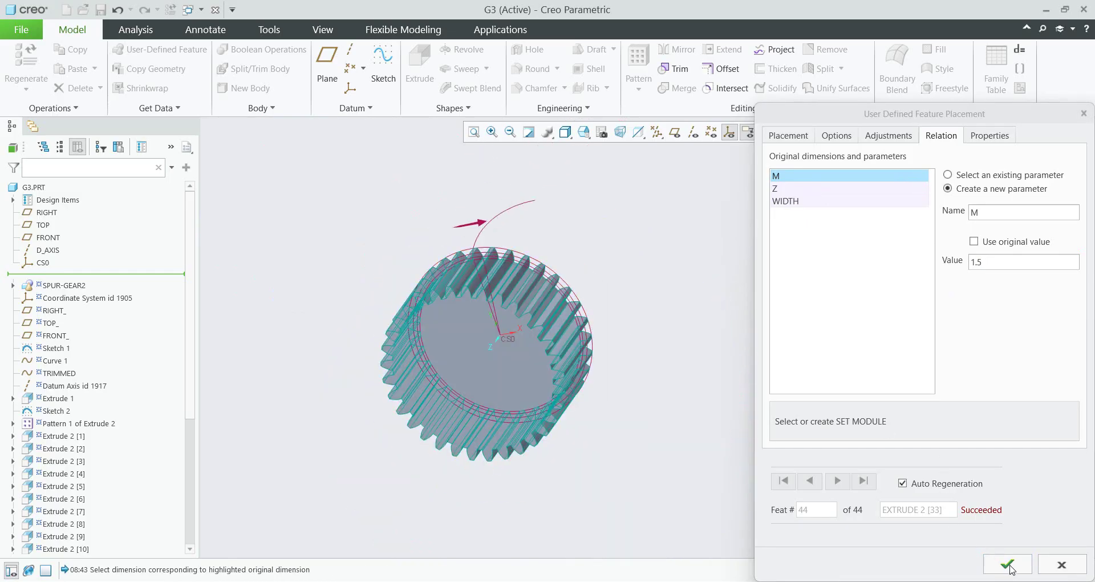
middle_click(748, 438)
scroll(748, 438, up, 10)
scroll(606, 313, down, 10)
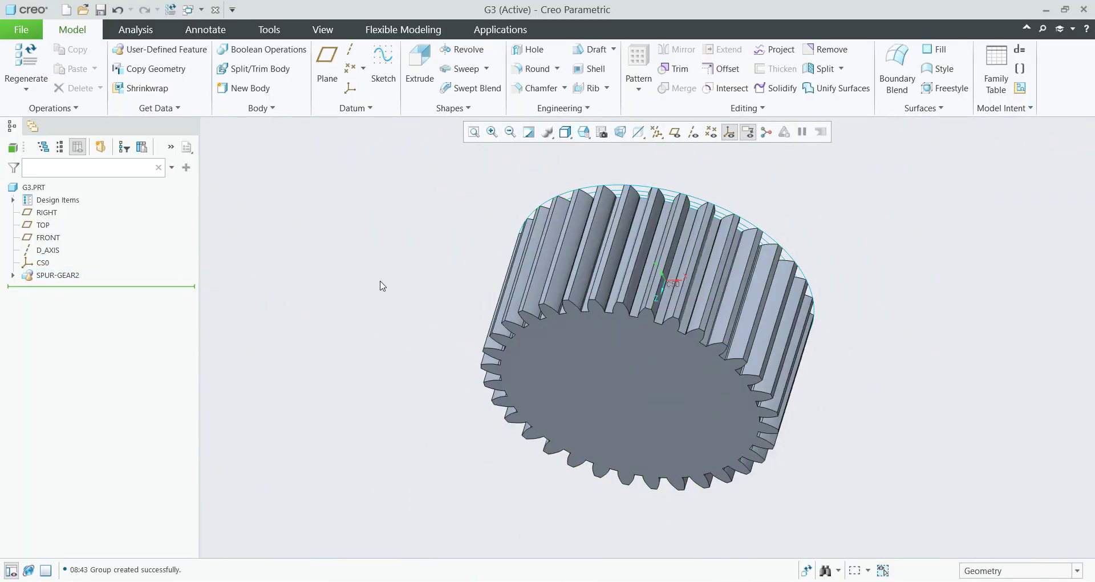
Step: Expand SPUR-GEAR2 to list COG, Sketch 1, Curve 1, TRIMMED, Extrude 1 and Pattern 1
click(12, 276)
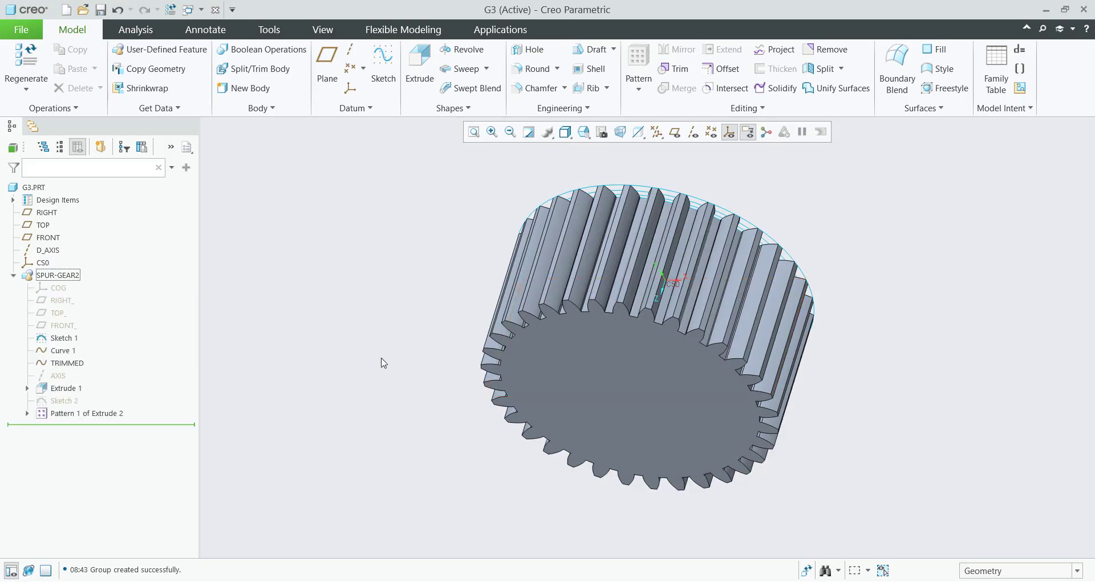